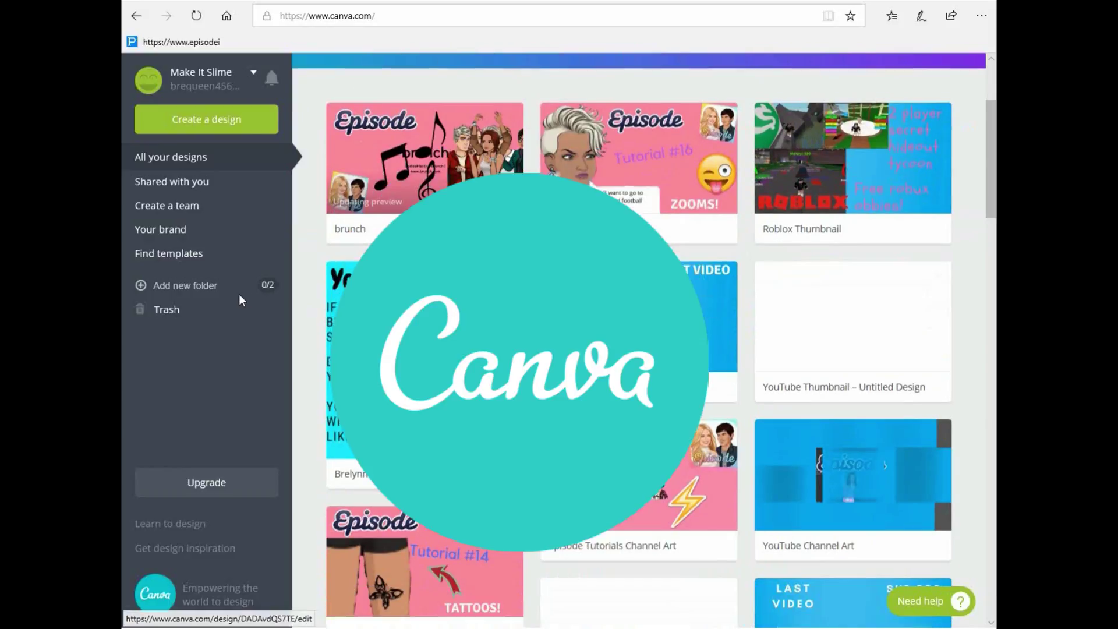
Create a new design using the YouTube Thumbnail format.
click(257, 125)
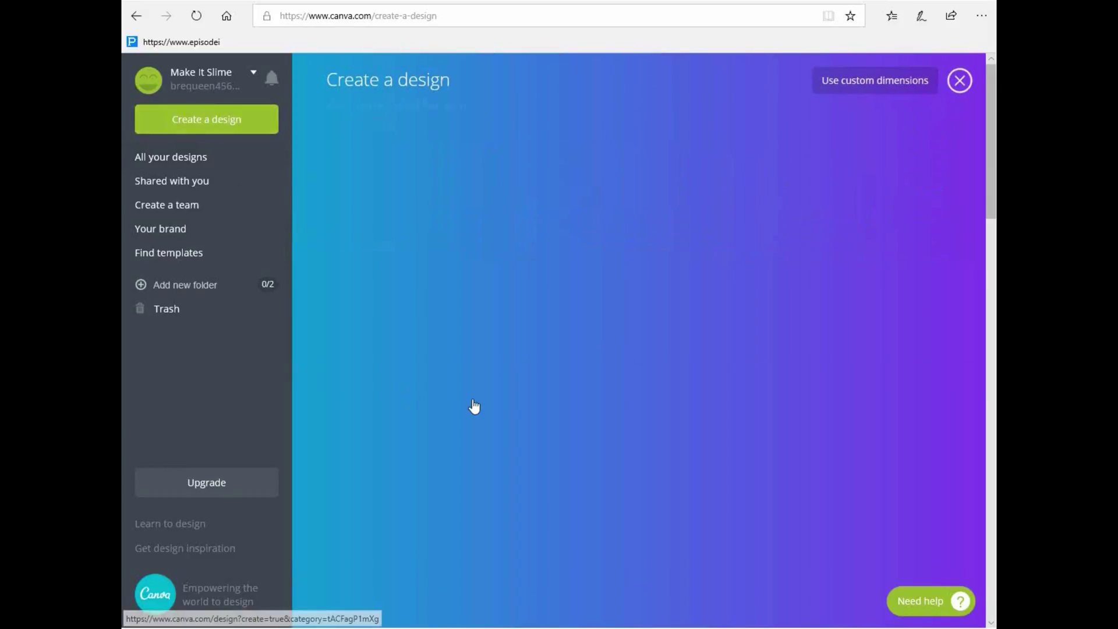
scroll(512, 424, down, 4)
scroll(512, 427, down, 12)
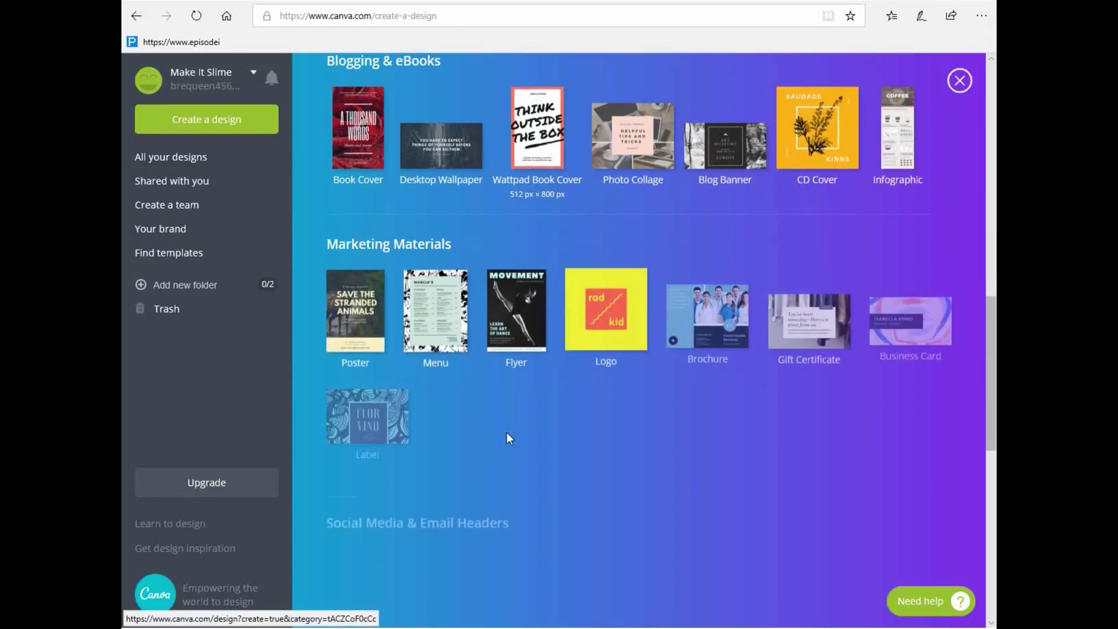
scroll(542, 402, down, 3)
drag(321, 268, 530, 273)
click(530, 273)
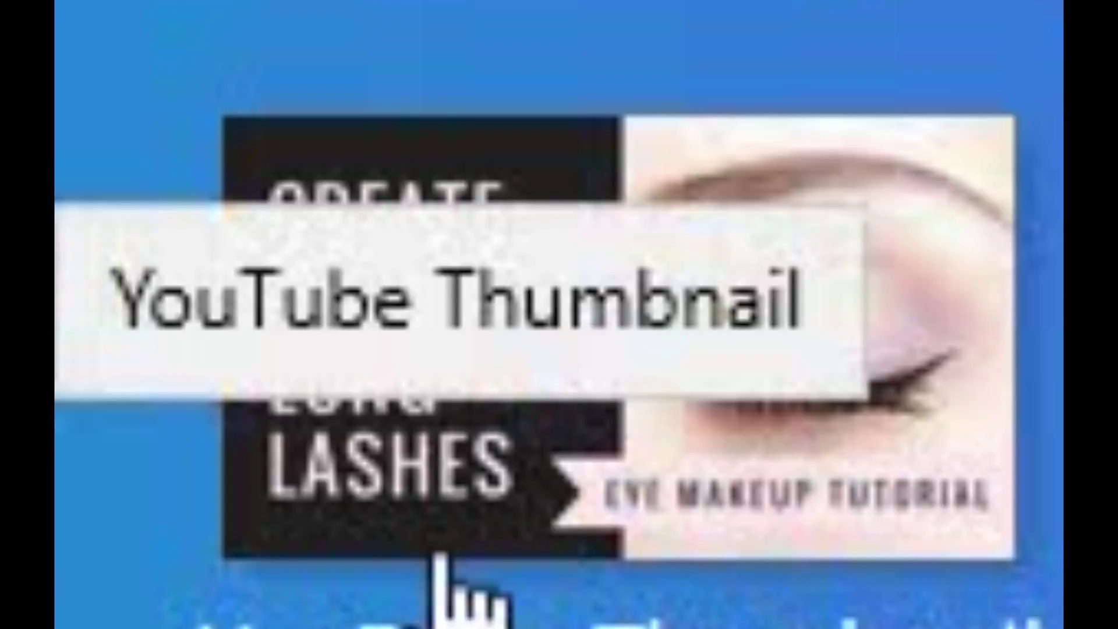
click(440, 558)
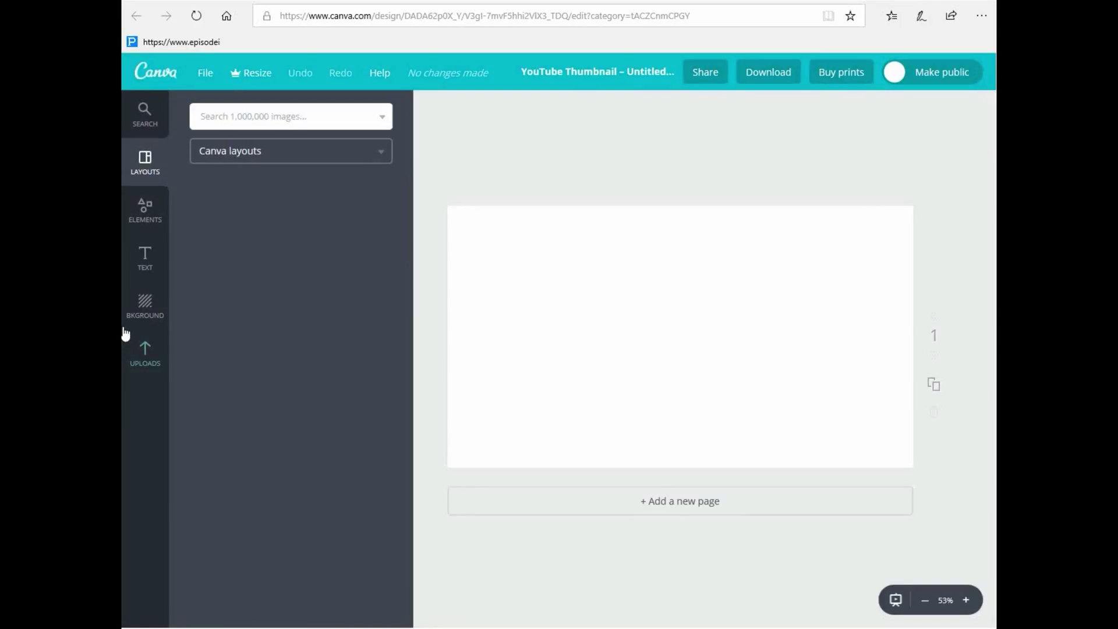
Add the uploaded pink image of the blonde character with the speech bubble to the thumbnail.
click(150, 361)
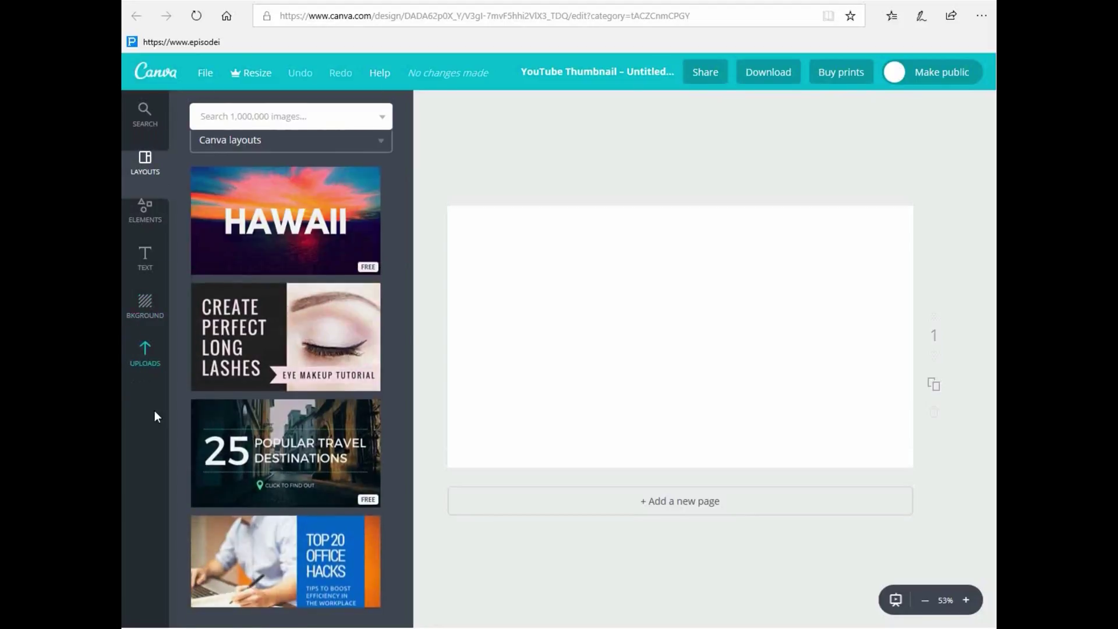
scroll(279, 402, down, 3)
scroll(278, 402, up, 5)
scroll(274, 396, down, 3)
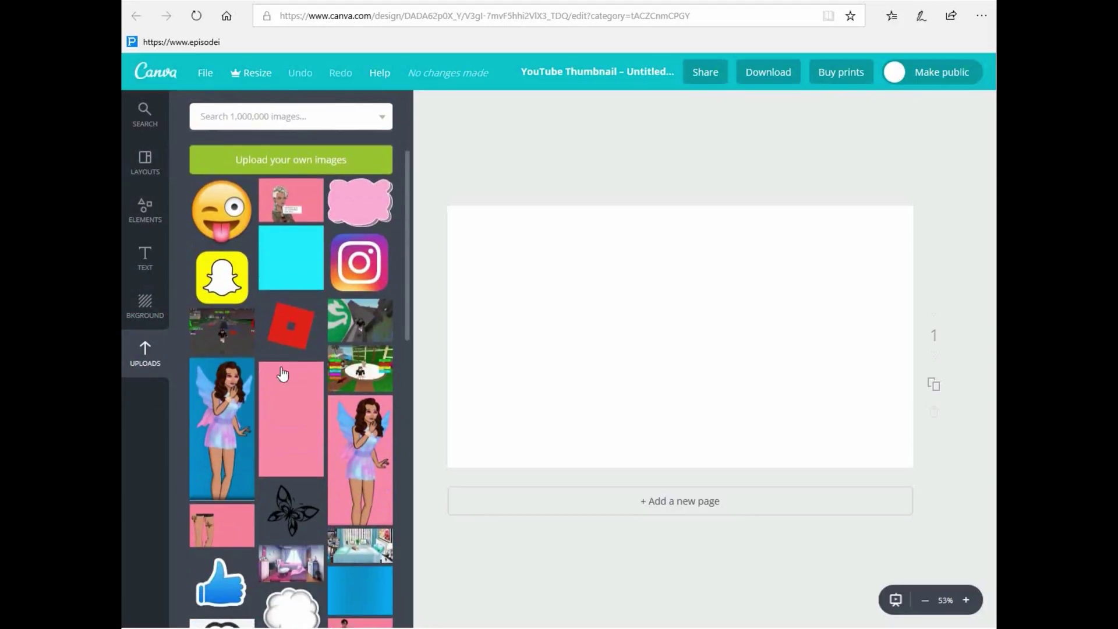
click(294, 201)
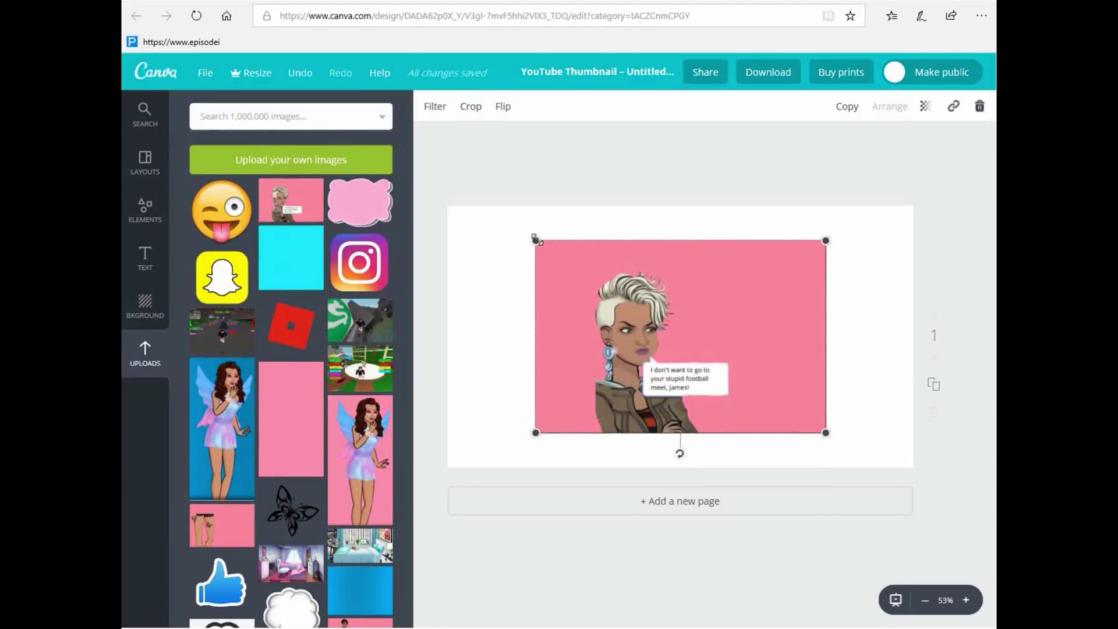
Enlarge the pink character image to cover the whole thumbnail and position it so the character sits along the left edge.
drag(521, 223, 401, 163)
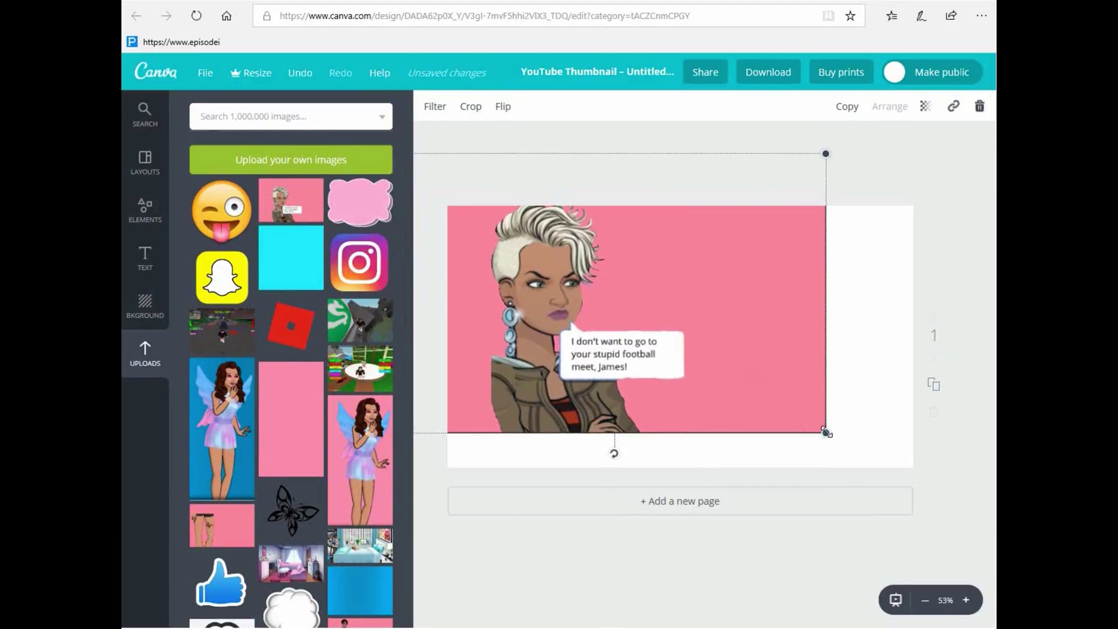
drag(828, 434, 950, 527)
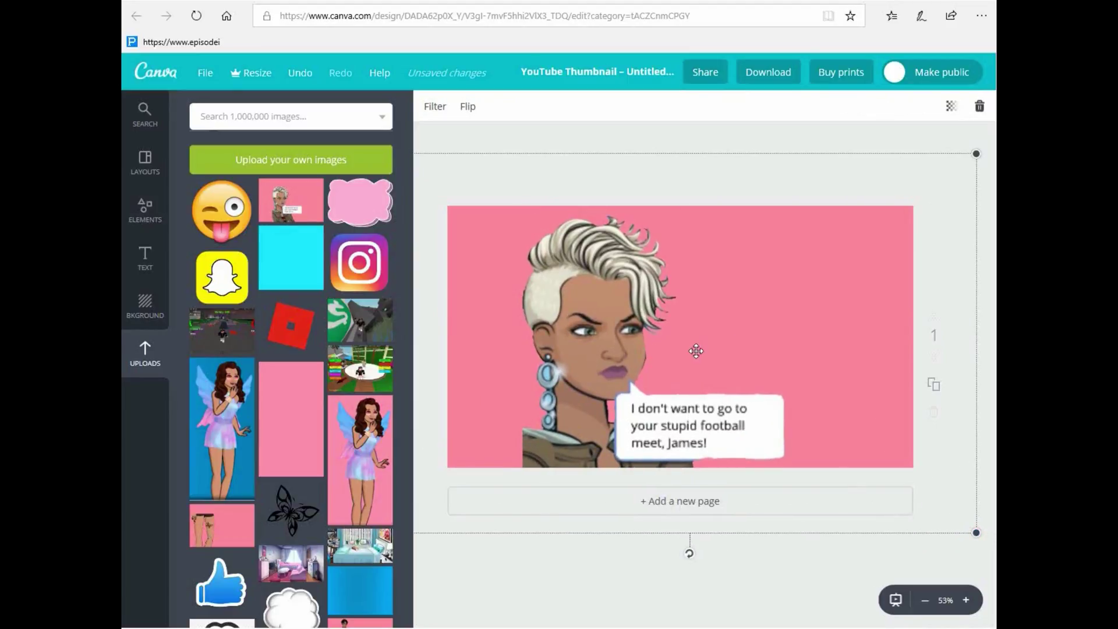
drag(663, 345, 621, 344)
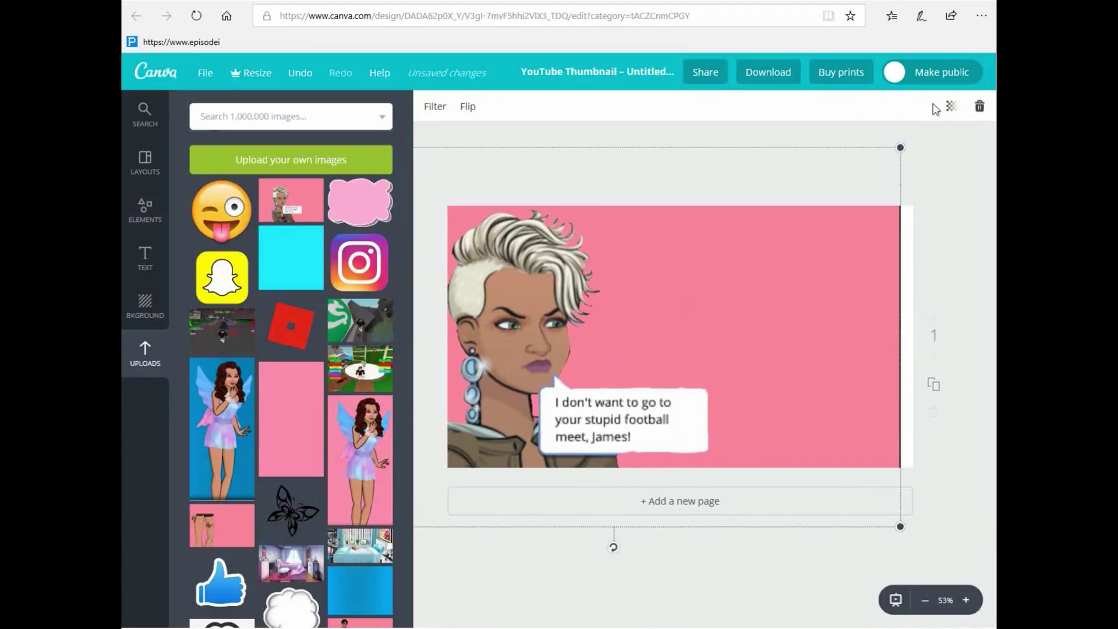
drag(902, 150, 932, 131)
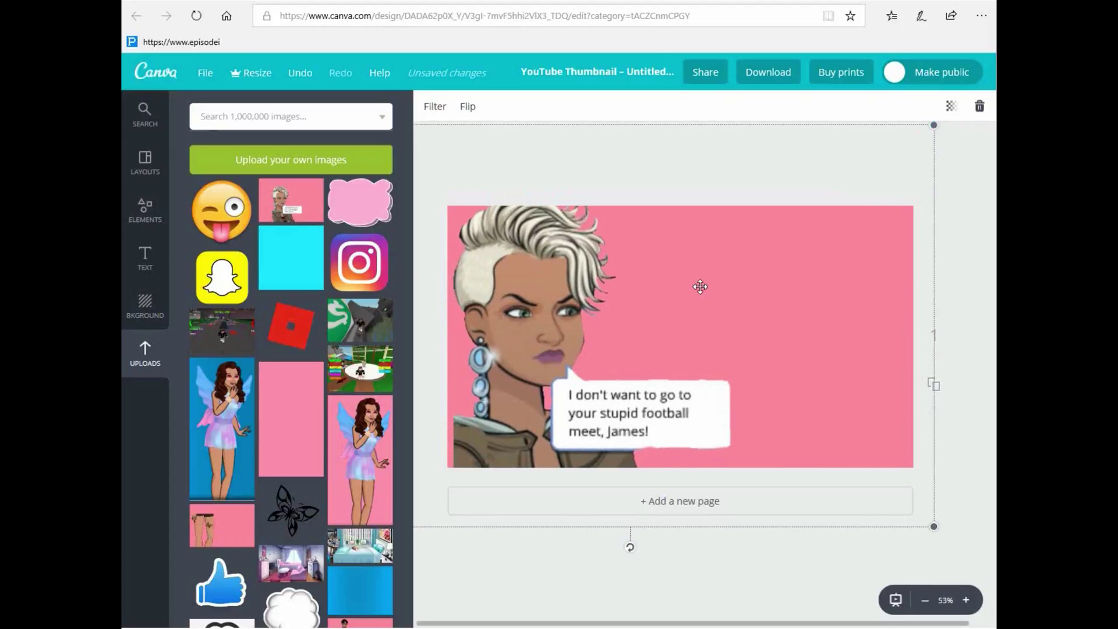
mouse_move(654, 311)
mouse_down()
mouse_move(643, 315)
mouse_move(649, 332)
mouse_up()
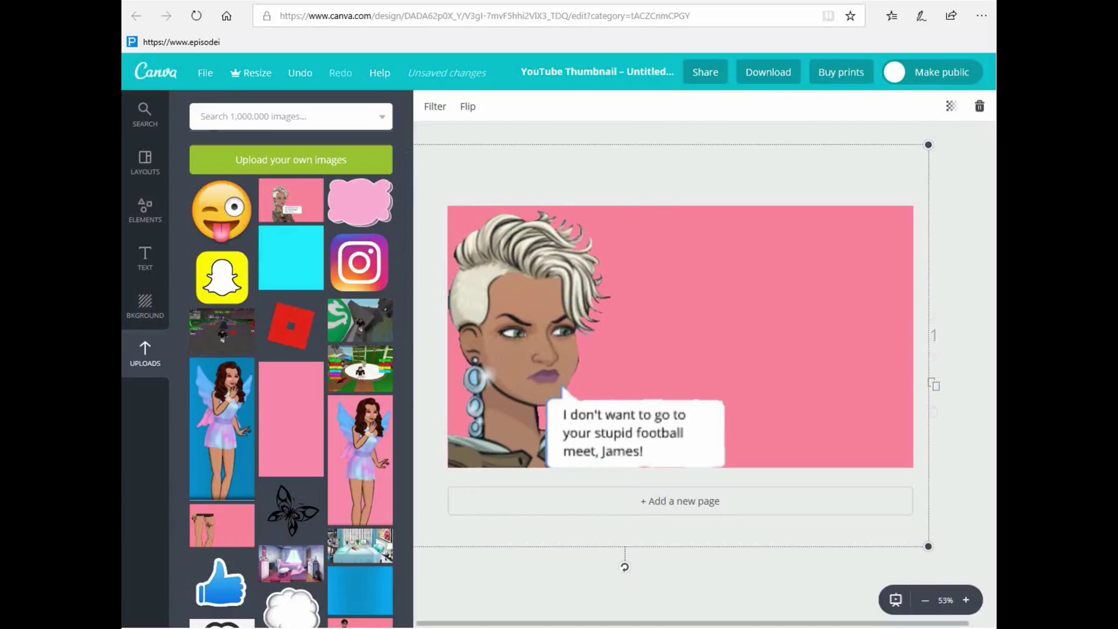
click(726, 599)
Add the uploaded dark Episode wordmark, enlarge it and place it along the top of the thumbnail beside the character's hair.
scroll(233, 440, down, 15)
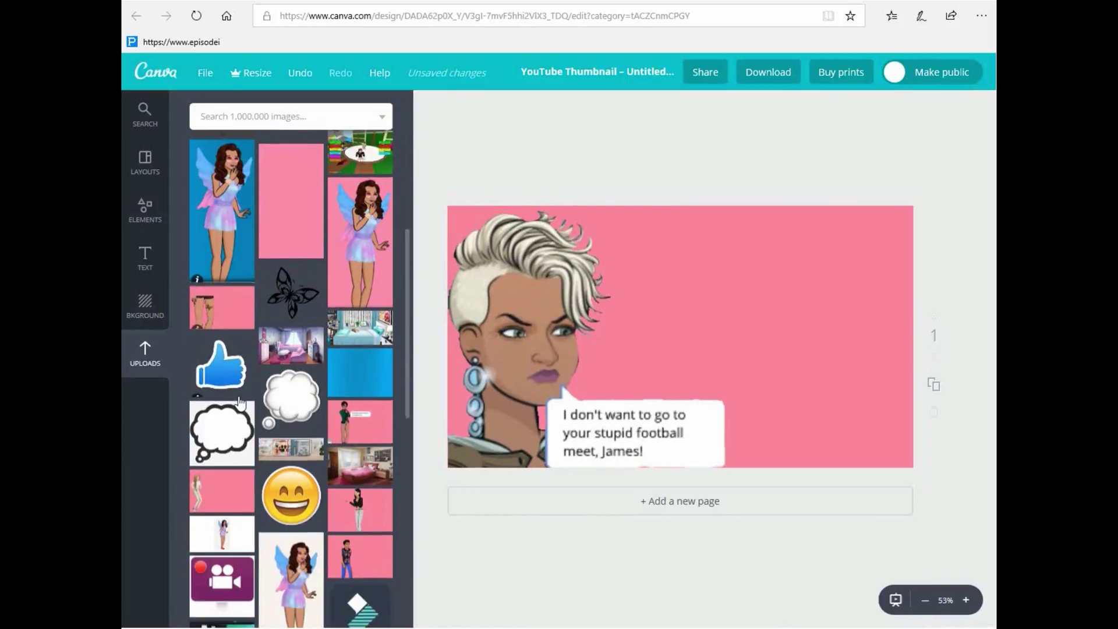
scroll(242, 436, down, 3)
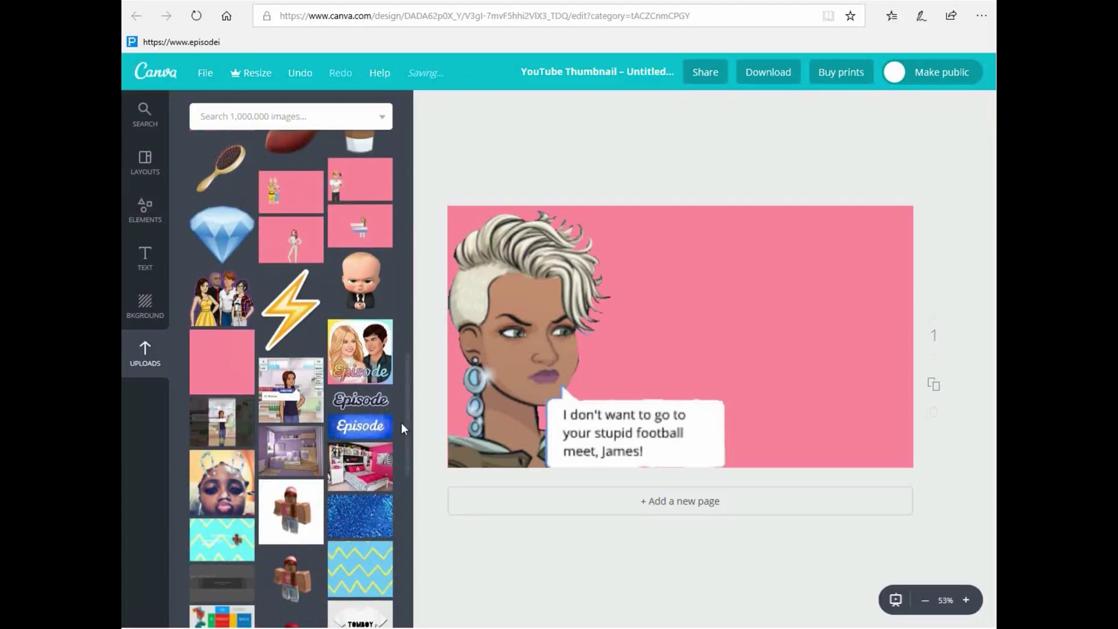
click(360, 401)
drag(775, 370, 831, 391)
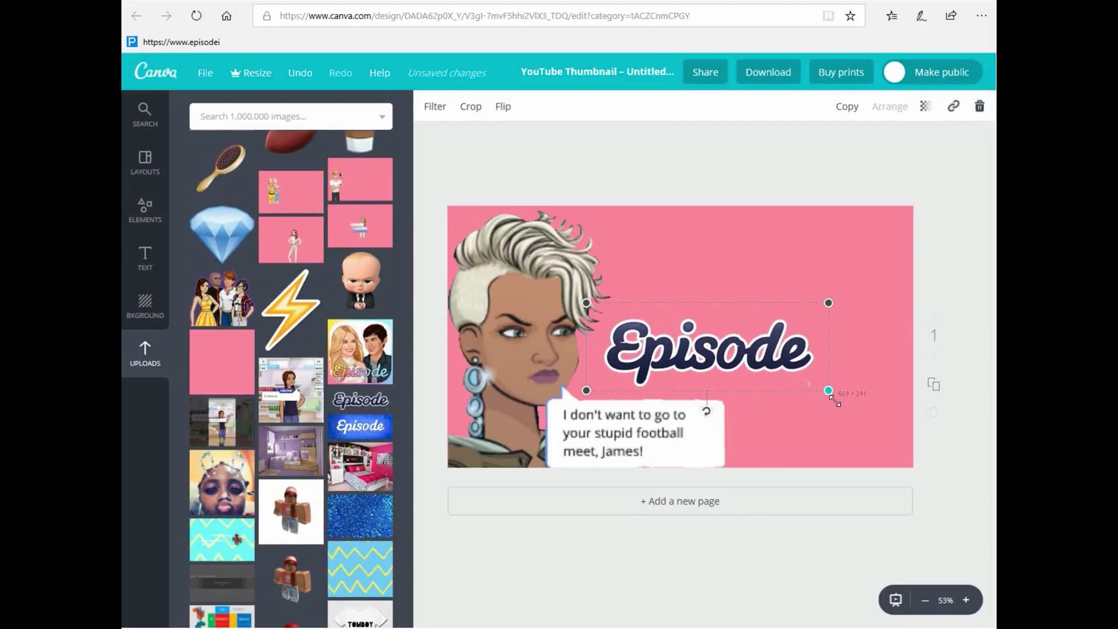
drag(699, 352, 704, 261)
click(680, 168)
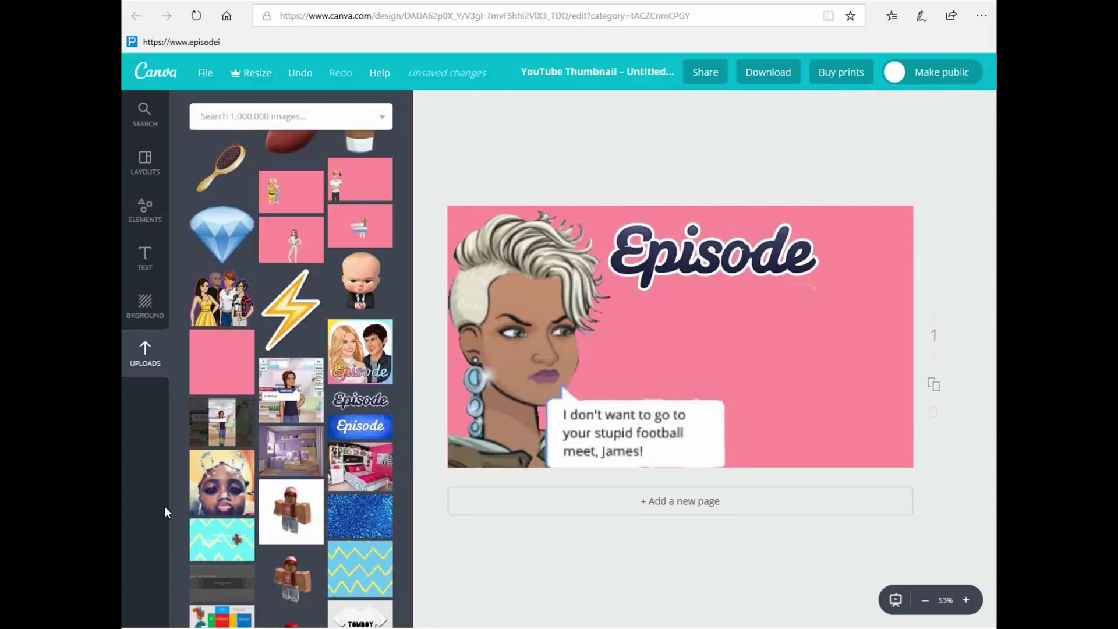
Add the uploaded Episode picture of the couple and place it small and tilted in the thumbnail's upper-right corner.
click(358, 355)
drag(712, 366, 881, 261)
drag(887, 303, 883, 272)
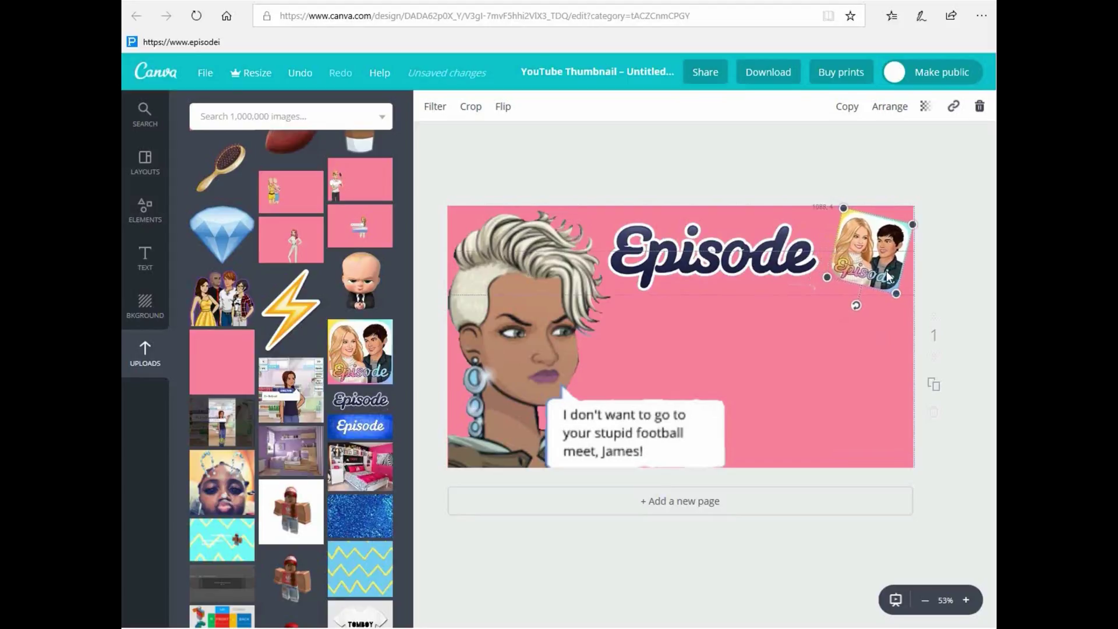
click(856, 174)
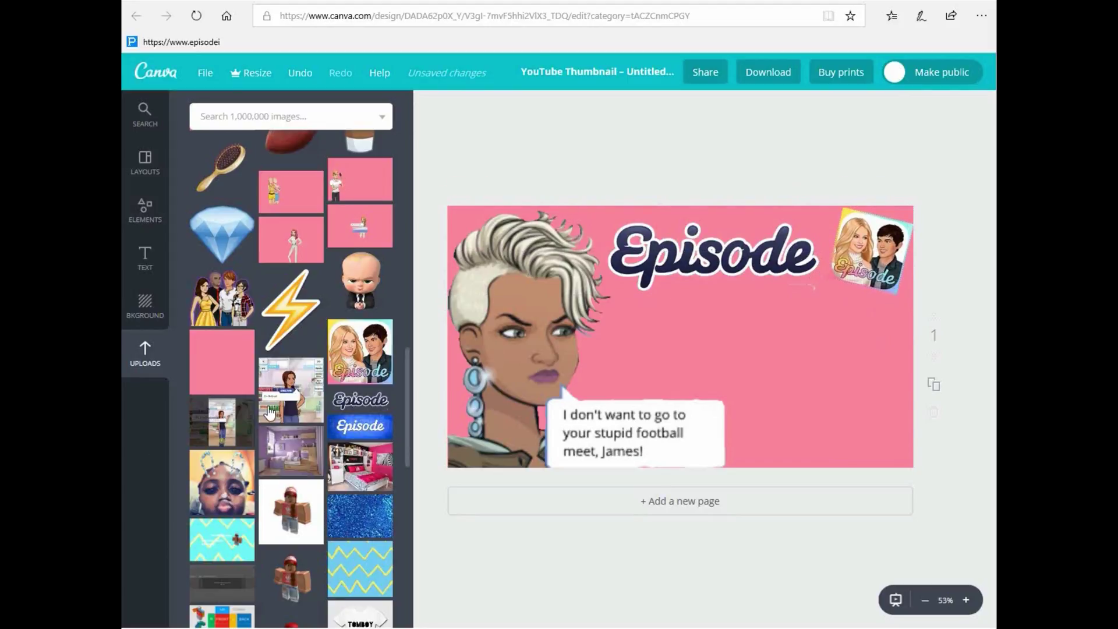
Add the uploaded winking tongue-out emoji to the thumbnail and shrink it to about the size of the couple picture.
scroll(279, 361, up, 10)
scroll(305, 386, up, 5)
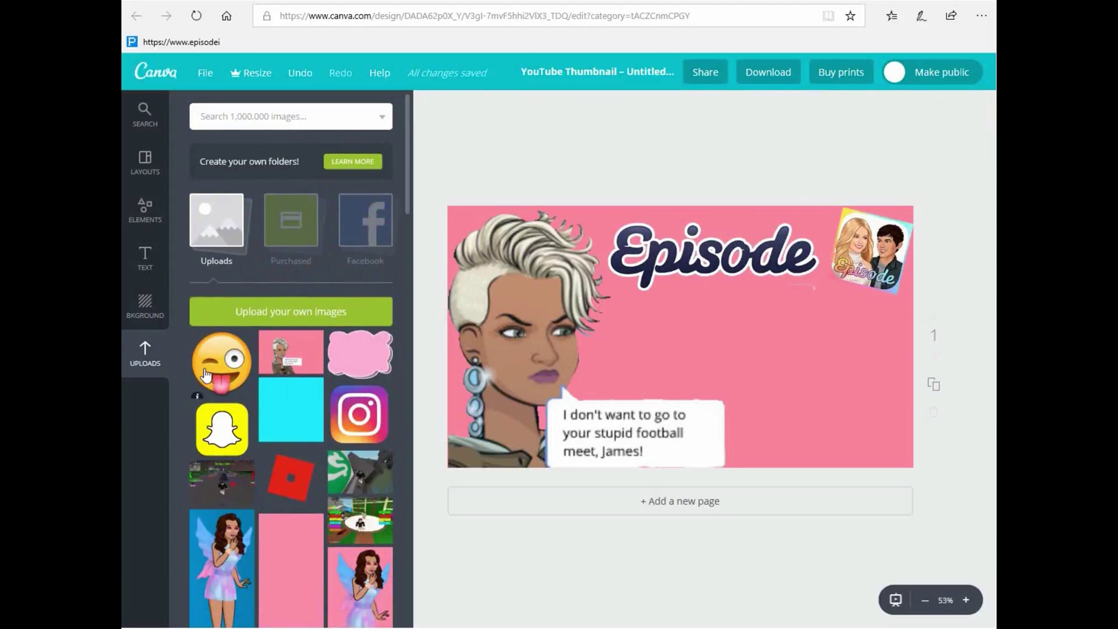
click(222, 362)
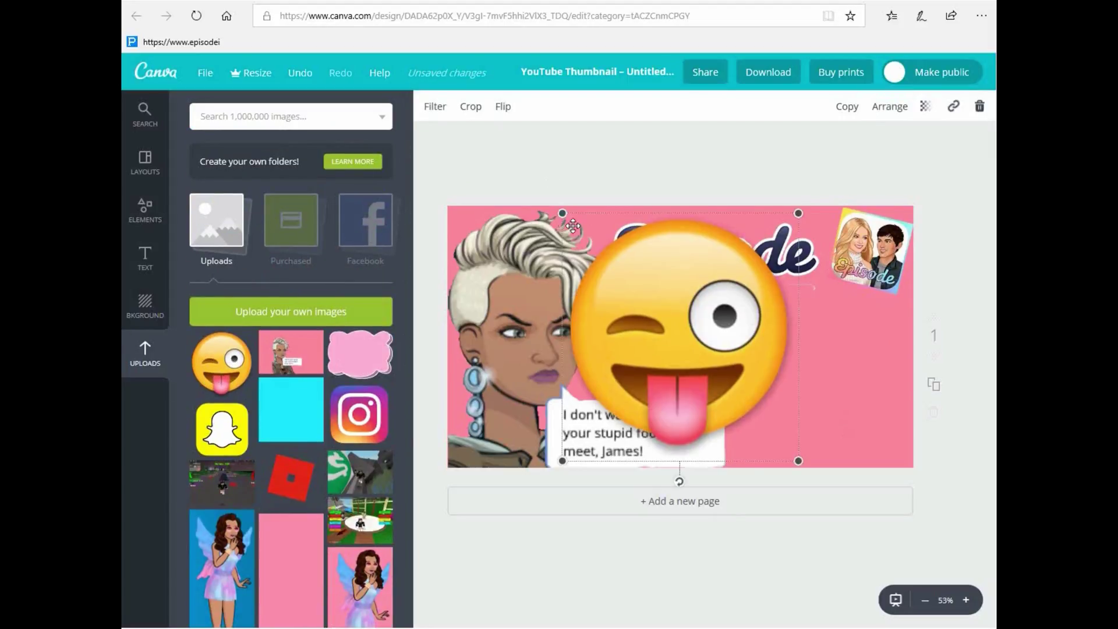
drag(564, 213, 704, 377)
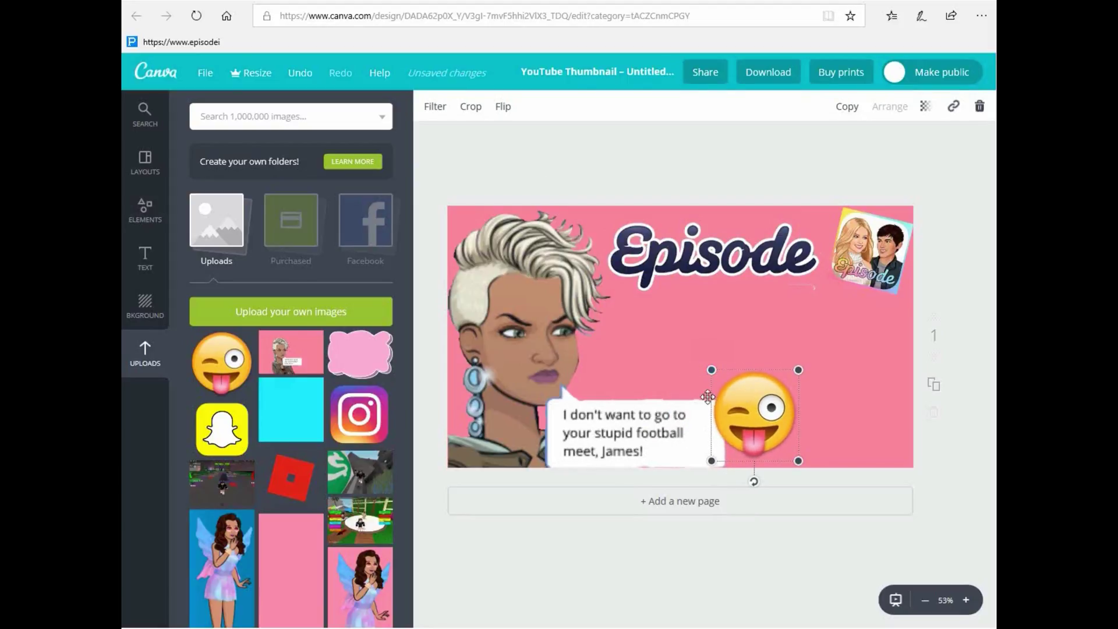
drag(740, 410, 858, 351)
click(936, 336)
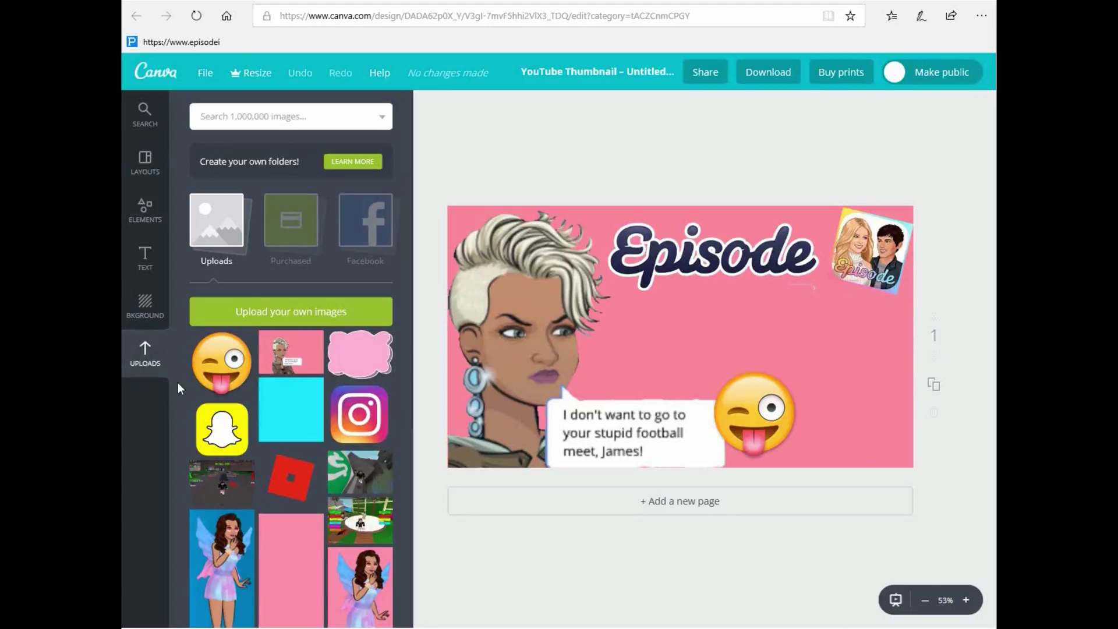
Bring up the text styles and move the winking emoji to the thumbnail's right edge, below the couple picture.
click(145, 262)
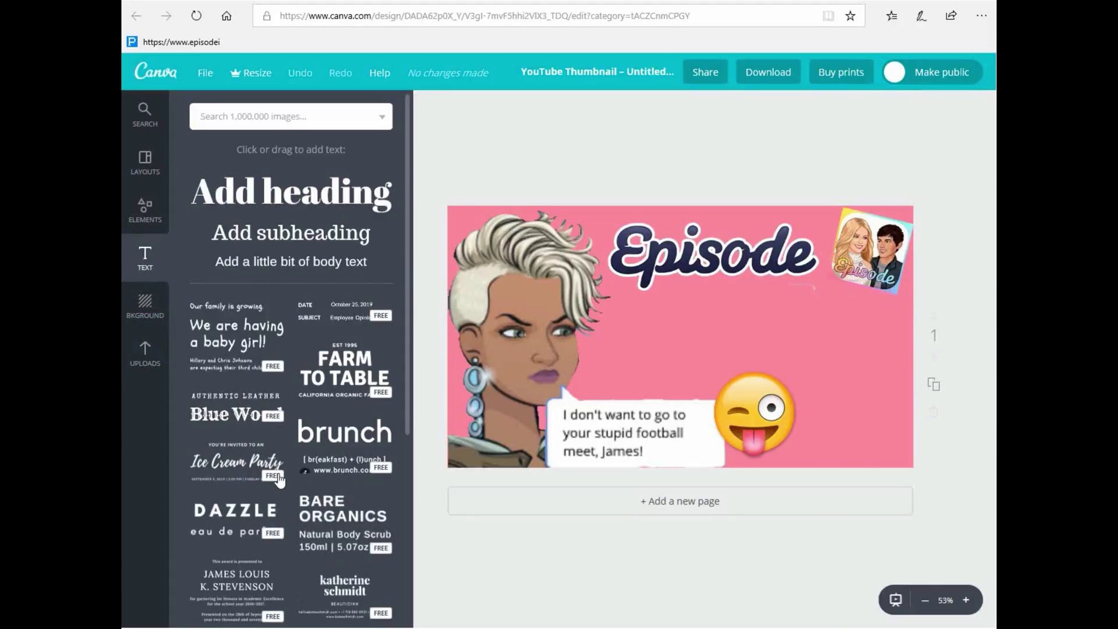
drag(762, 419, 883, 366)
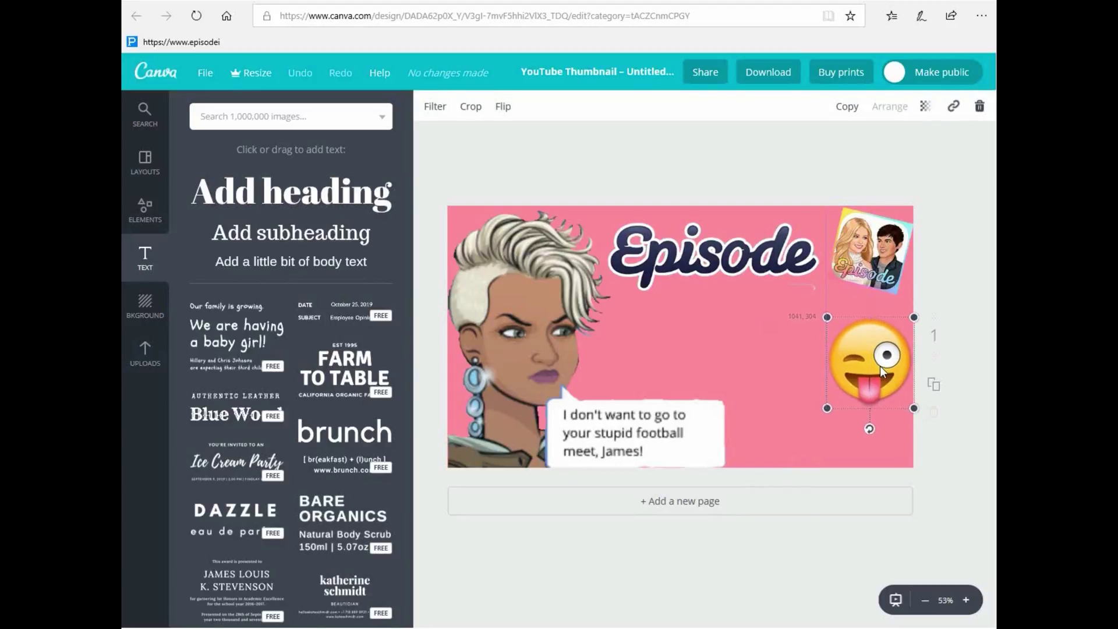
click(980, 260)
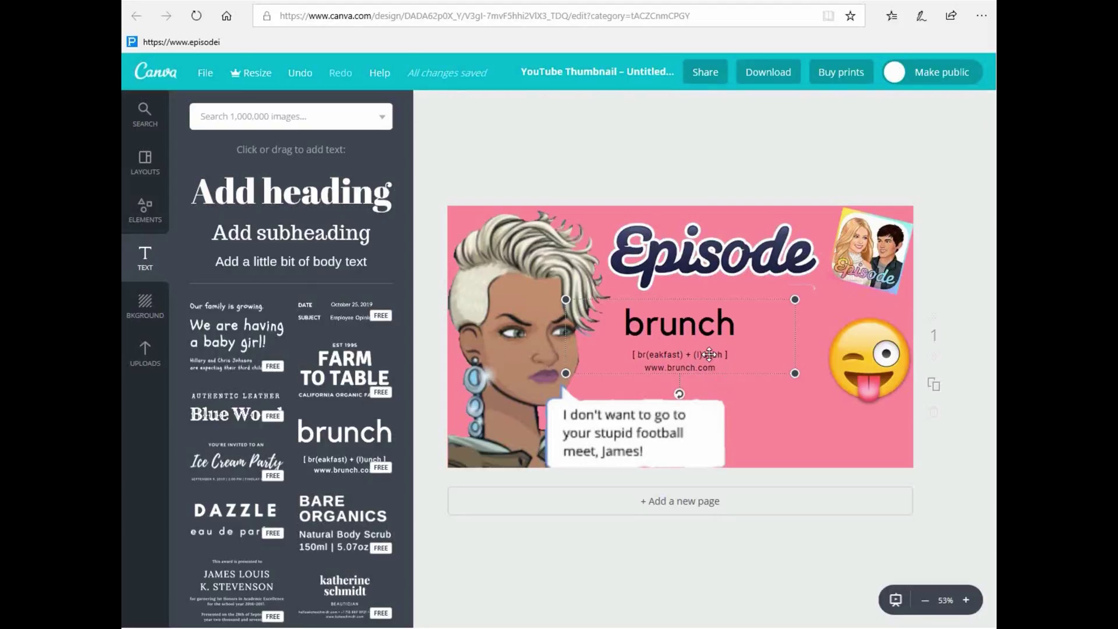
Delete the two small lines of text beneath the "brunch" heading on the thumbnail.
click(726, 362)
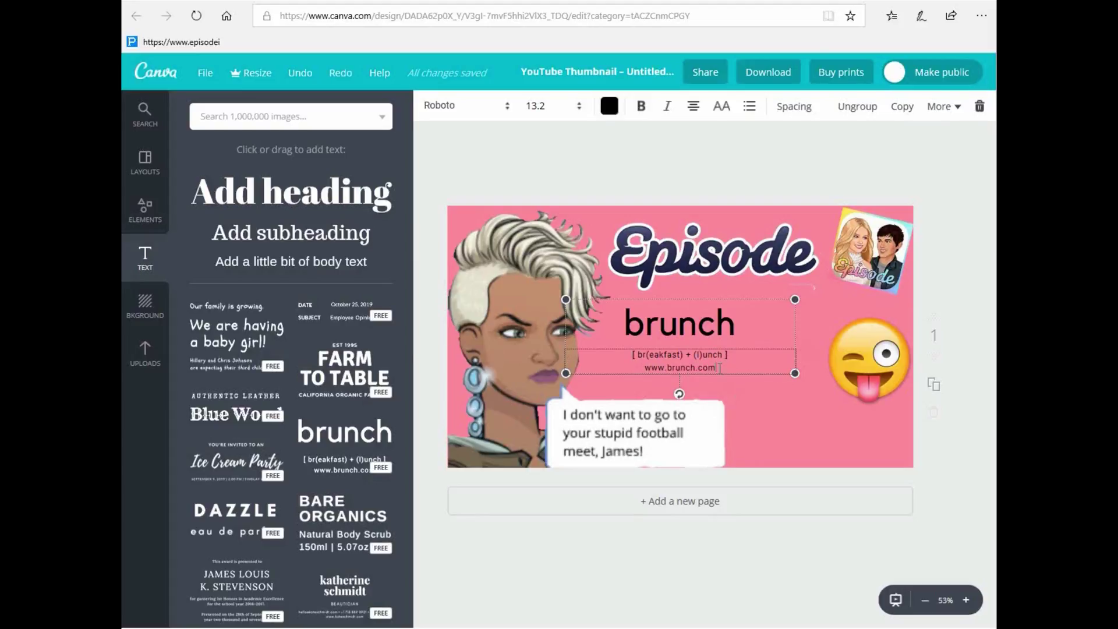
drag(699, 367, 617, 330)
drag(728, 371, 588, 329)
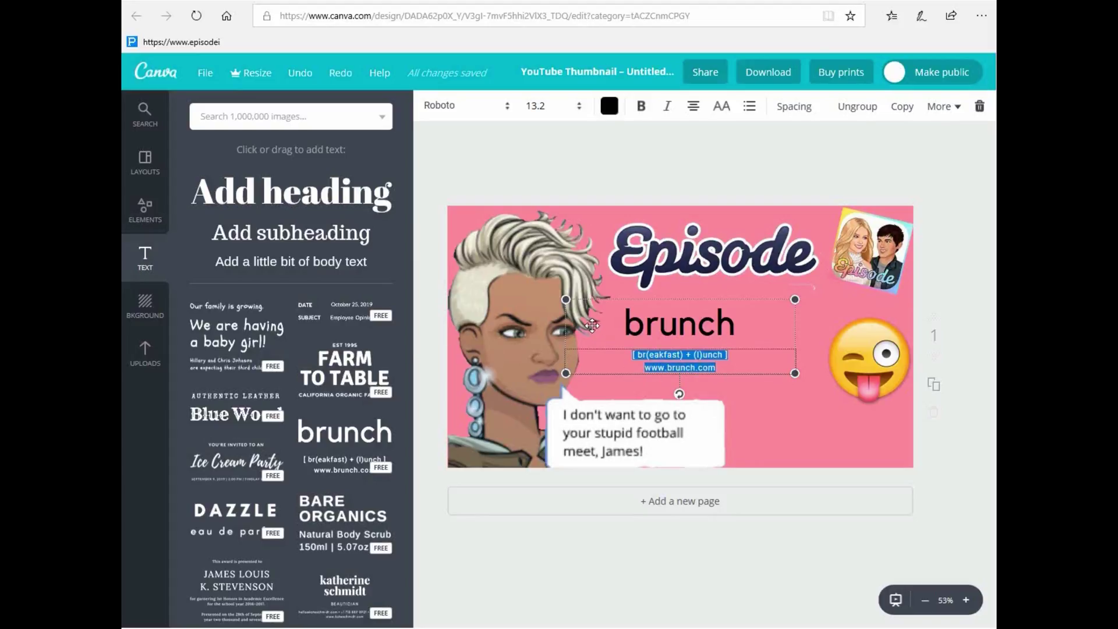
key(BackSpace)
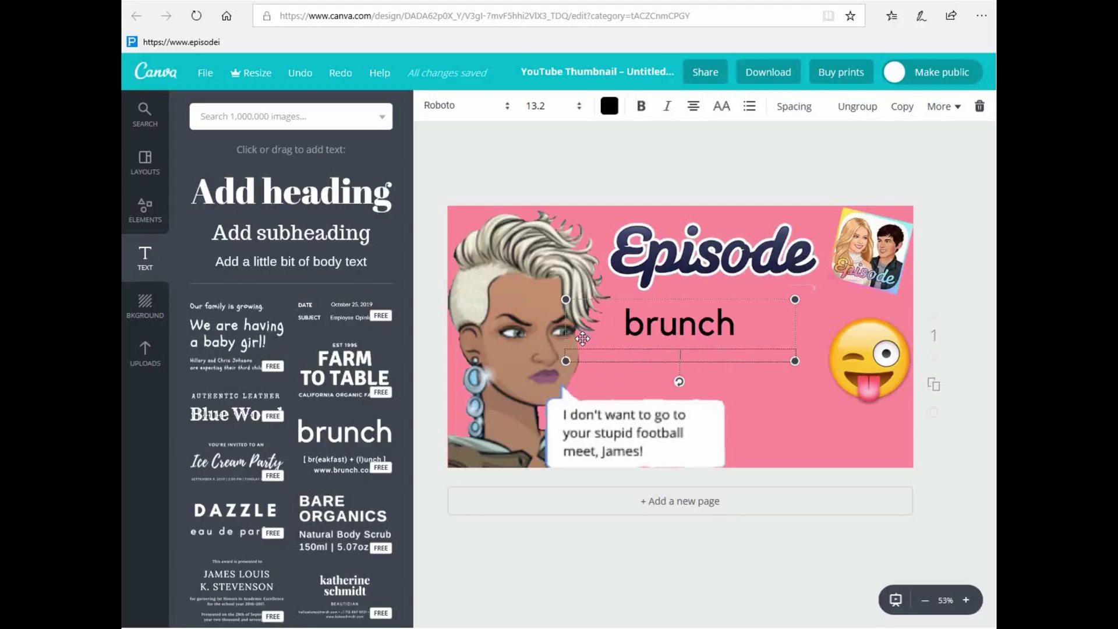
Replace the "brunch" heading with the text "Tutorial #15".
double_click(737, 327)
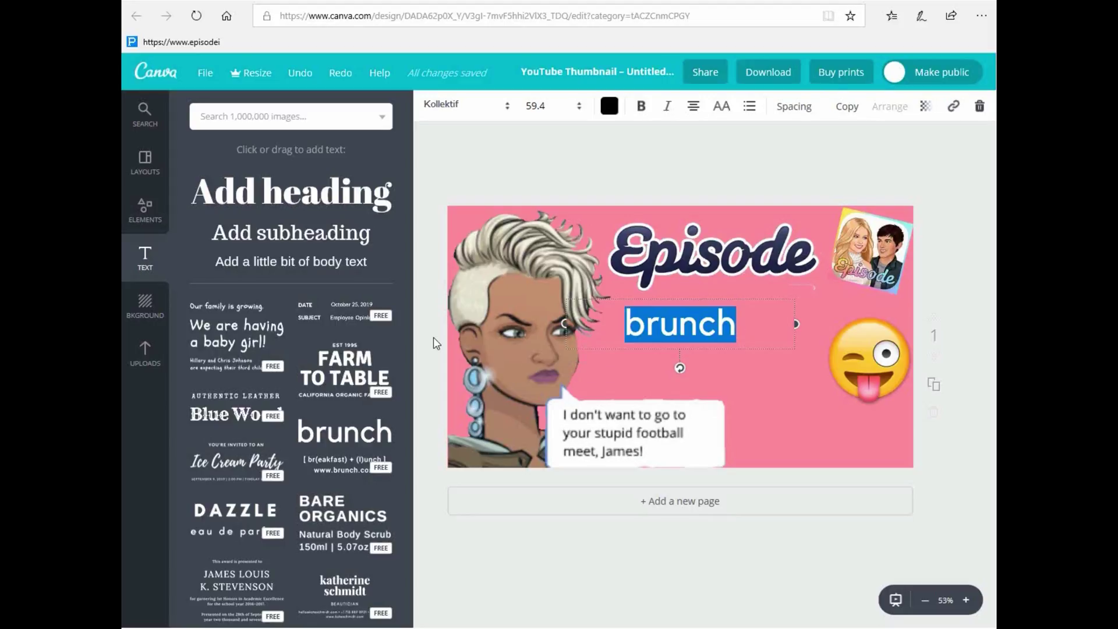
text(Tutori)
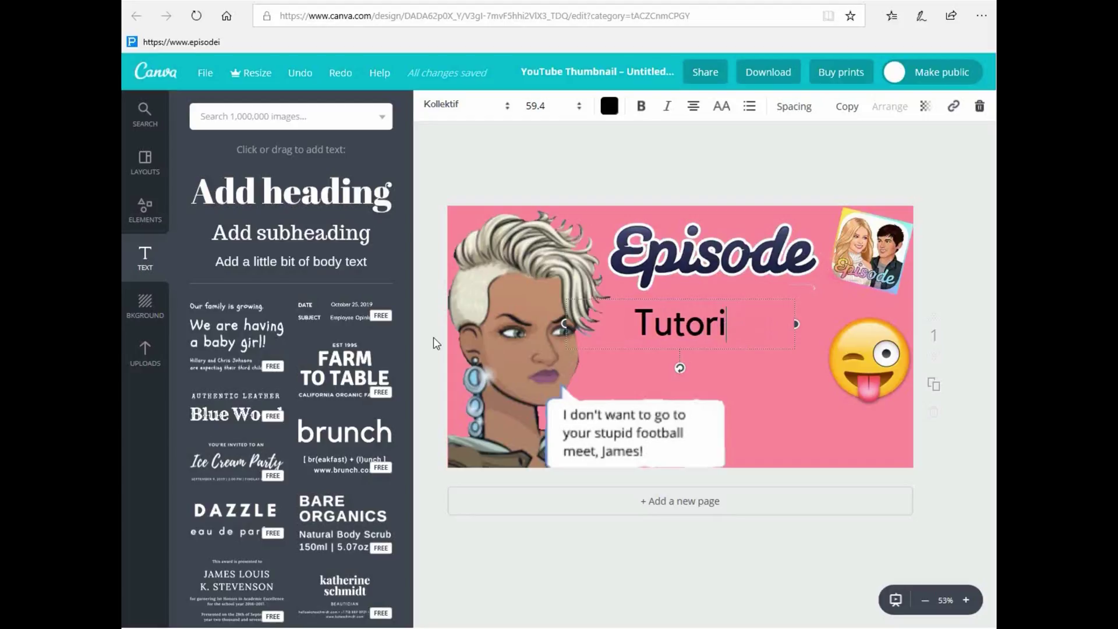
text(al #1)
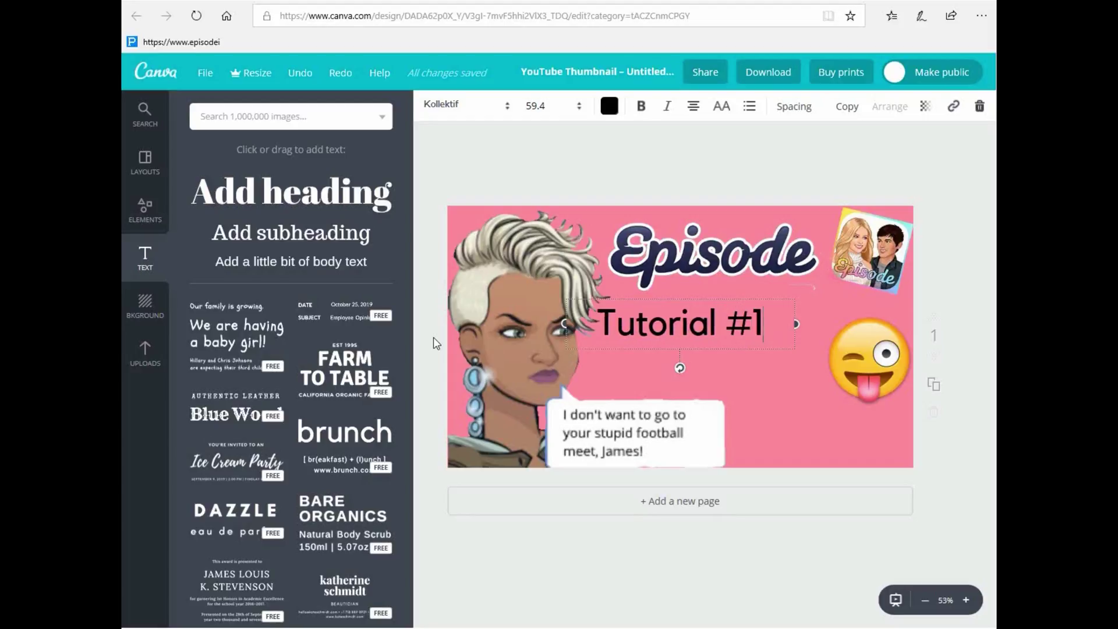
text(5 -)
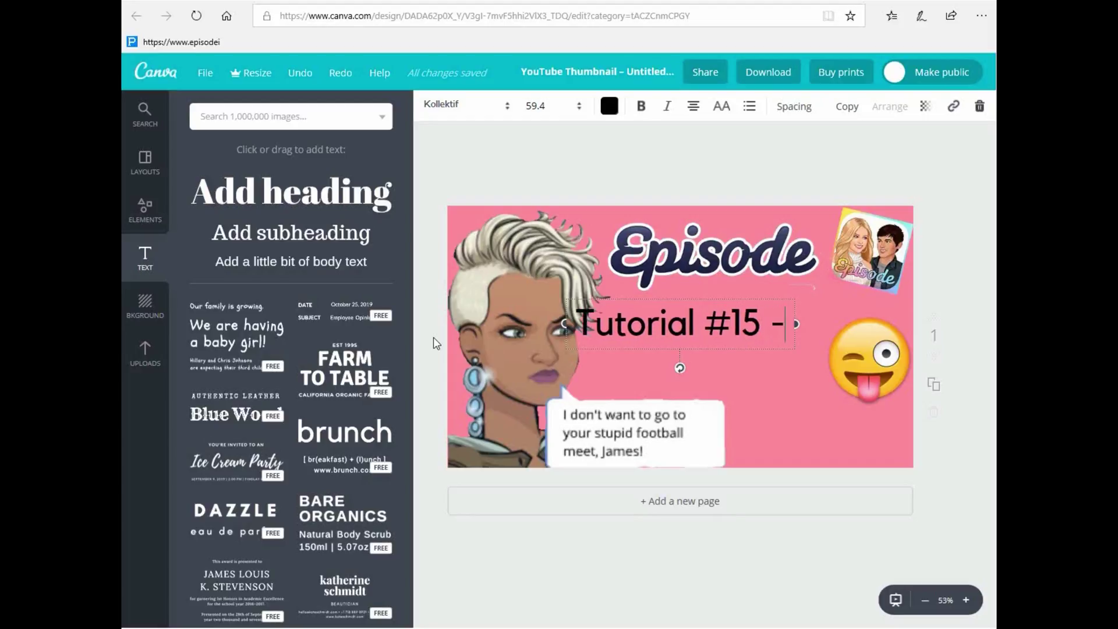
key(BackSpace)
key(BackSpace)
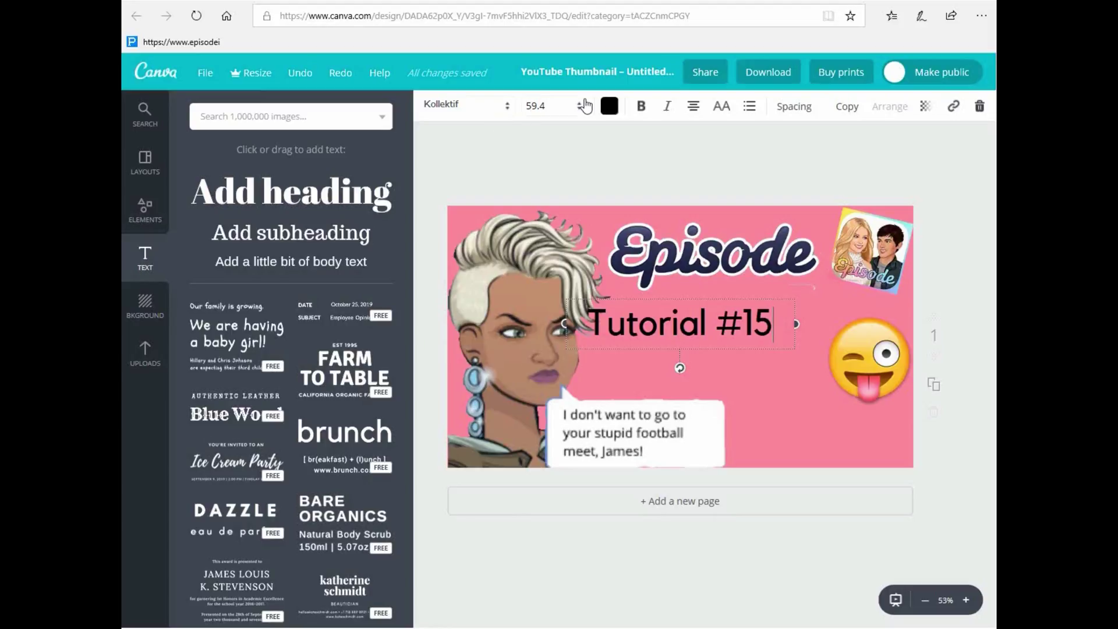
Change the colour of the "Tutorial #15" text to the purple of the default palette.
click(607, 107)
click(707, 265)
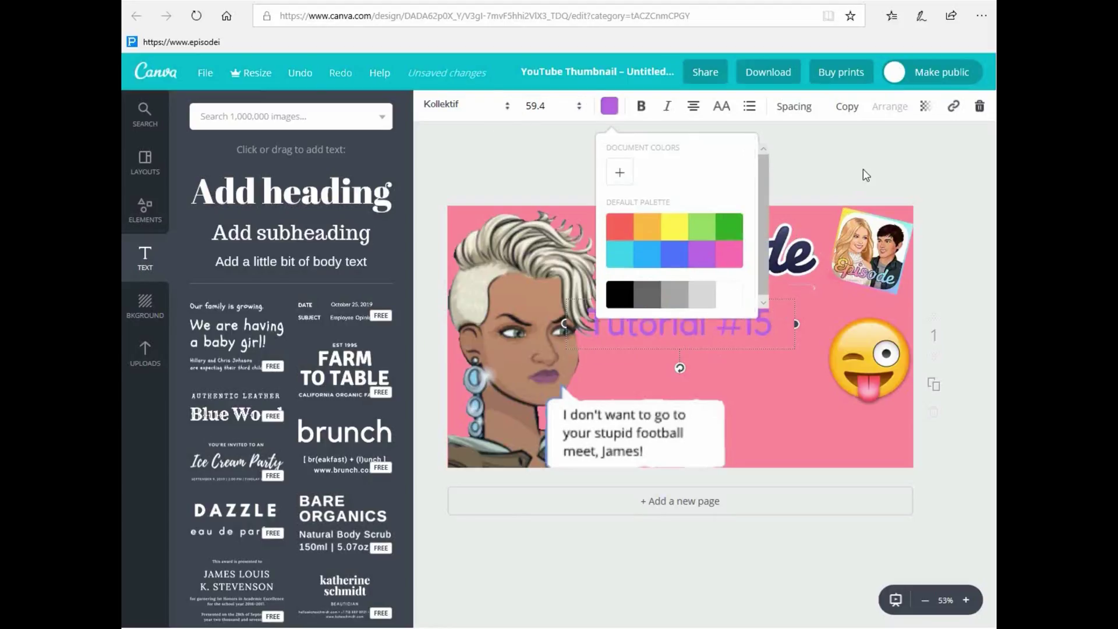
click(682, 365)
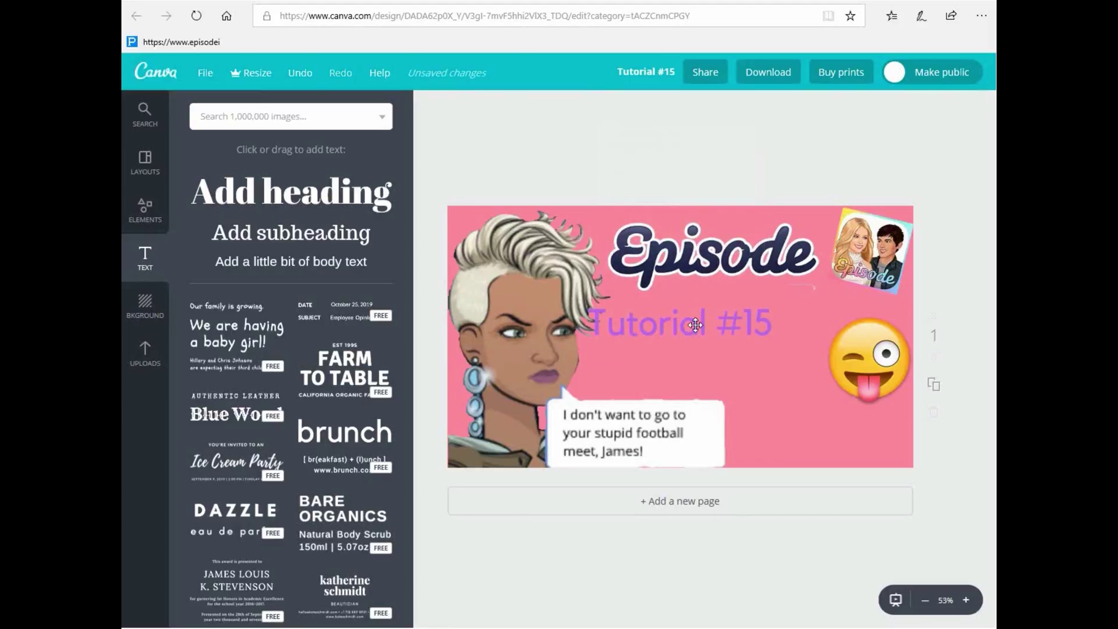
Tilt the "Tutorial #15" text slightly clockwise and shift it right, beneath the Episode logo and clear of the character's face.
click(679, 364)
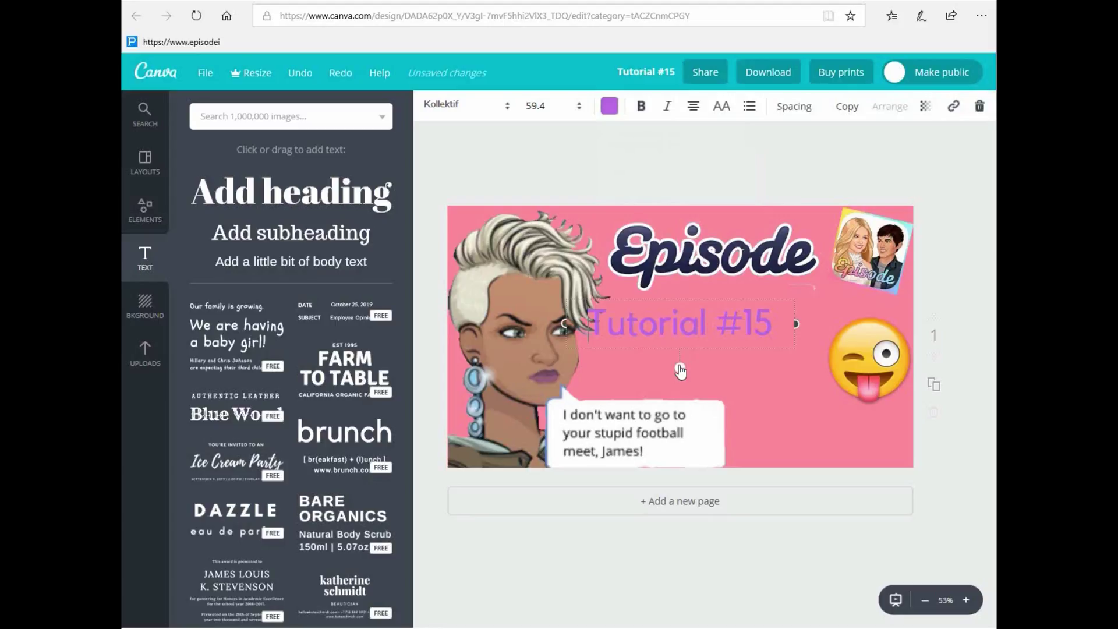
drag(681, 370, 672, 371)
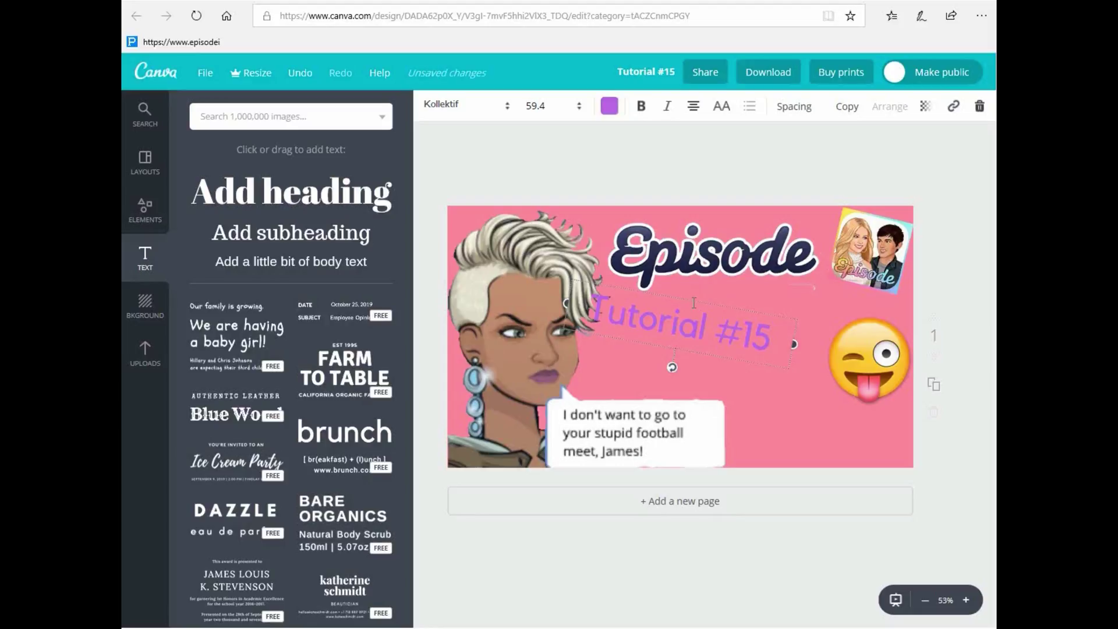
drag(708, 302, 739, 316)
click(813, 157)
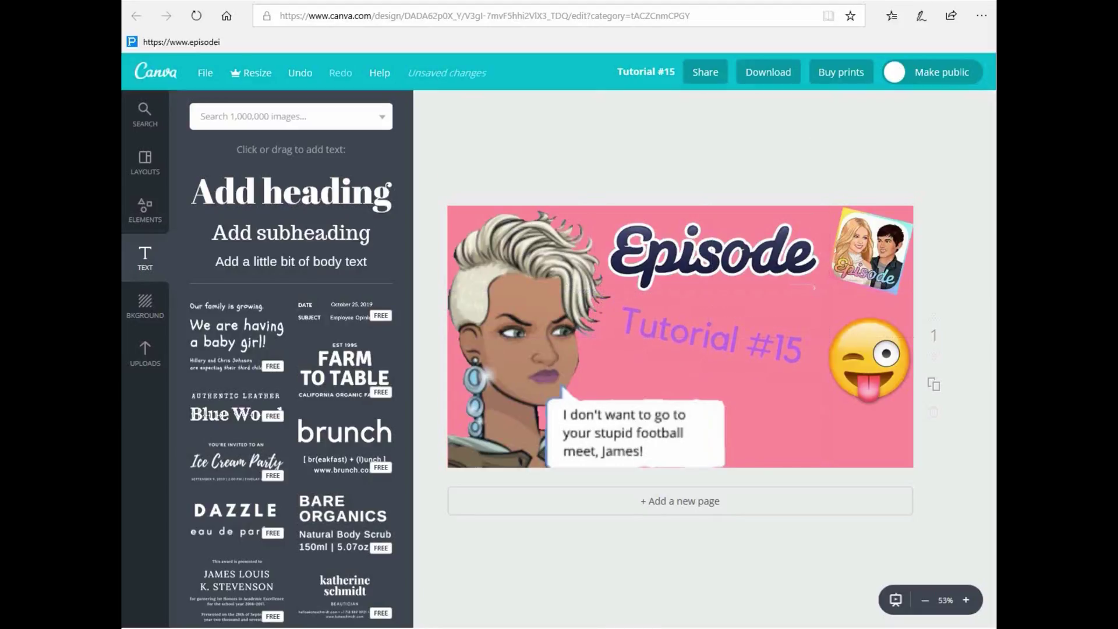
Add the "FARM TO TABLE" text design to the thumbnail, enlarged and placed between the speech bubble and the thumbnail's right edge.
click(358, 385)
drag(688, 342, 784, 411)
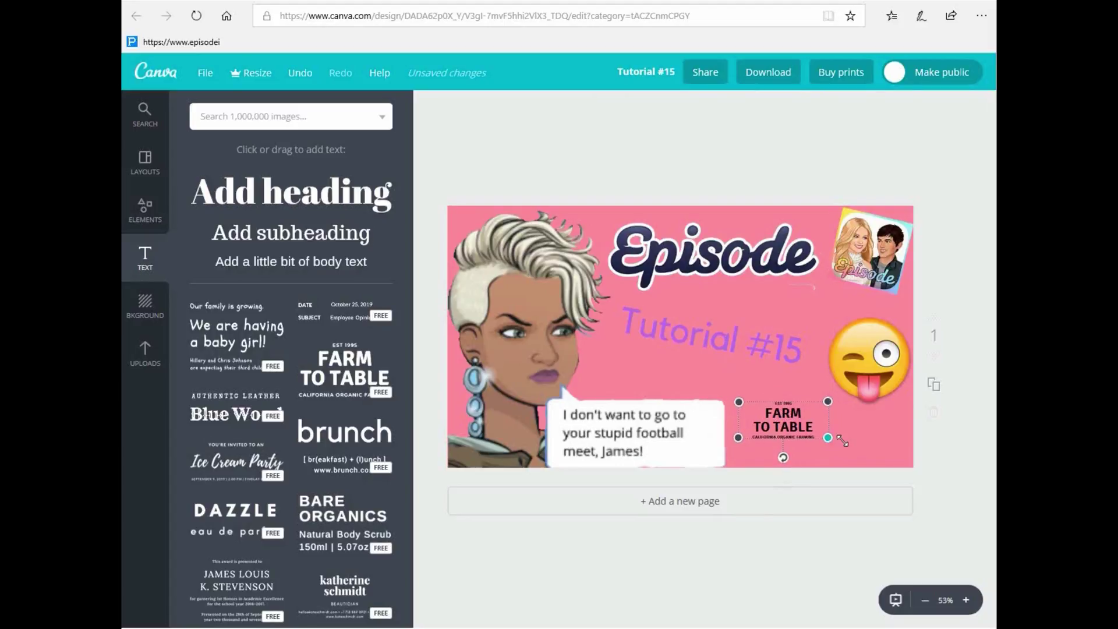
drag(902, 481, 922, 500)
drag(816, 430, 846, 433)
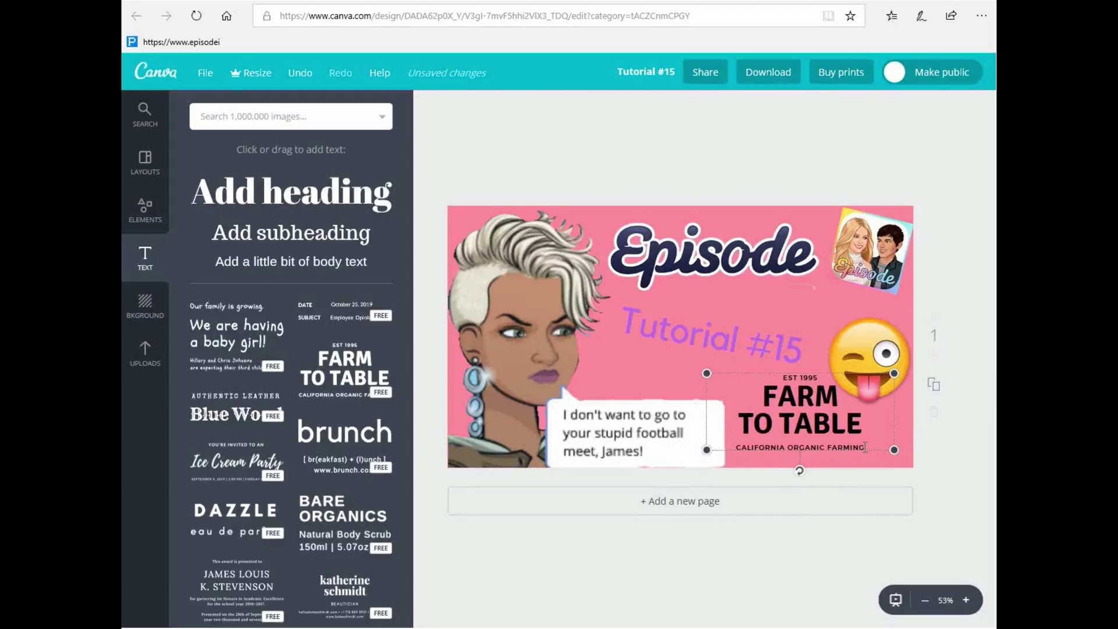
Delete the small "CALIFORNIA ORGANIC FARMING" and "EST 1995" lines around the "FARM TO TABLE" heading.
double_click(855, 444)
key(Delete)
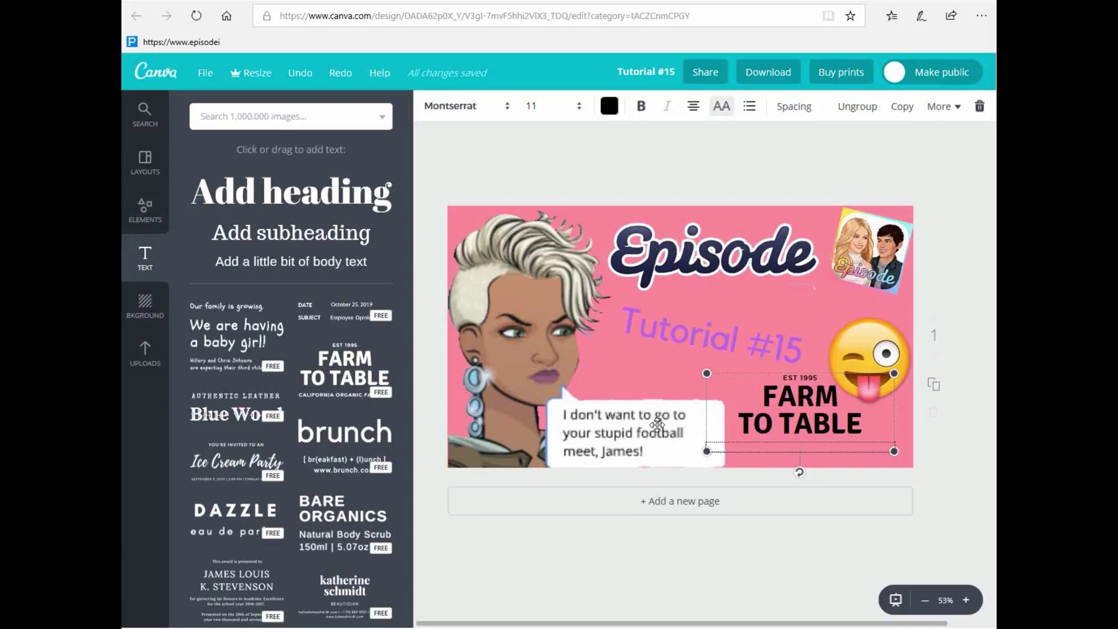
click(824, 382)
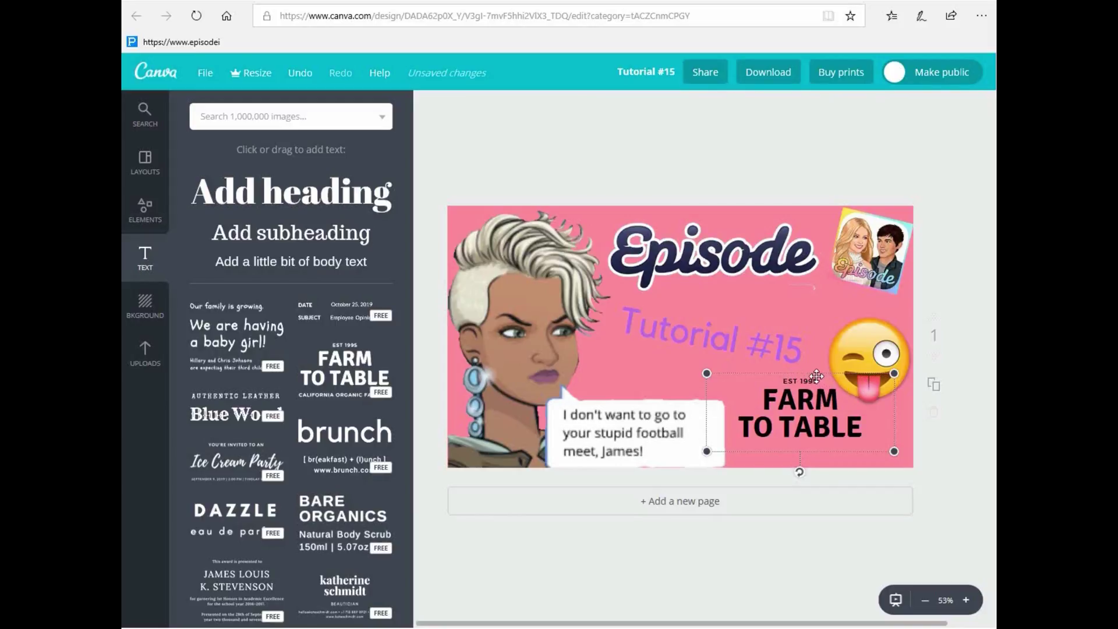
click(819, 379)
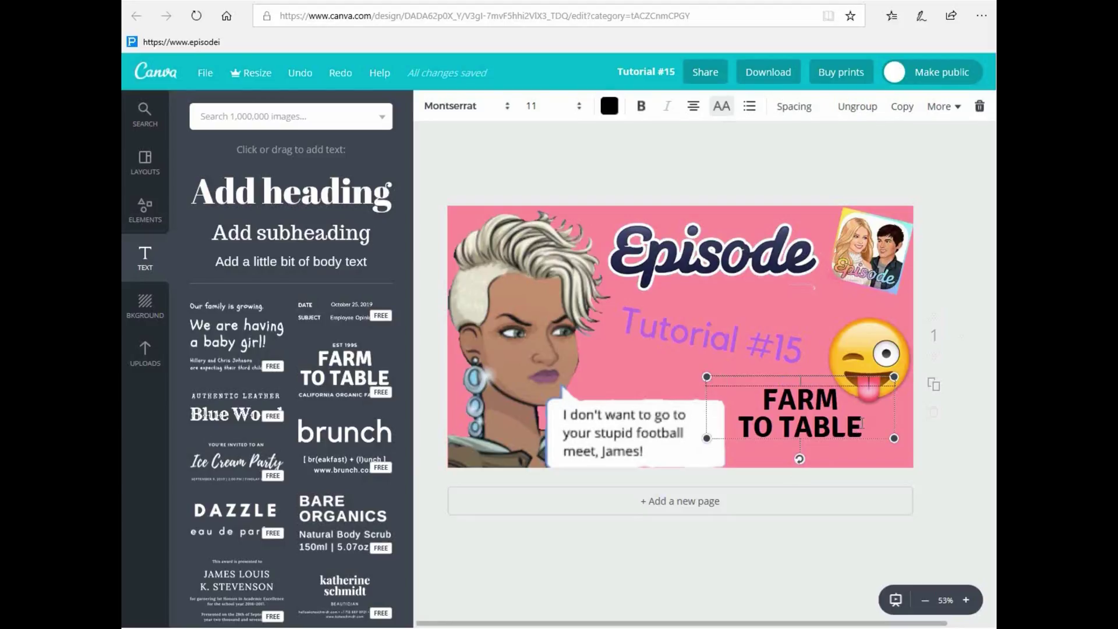
Replace the "FARM TO TABLE" heading with the text "ZOOMS!".
click(827, 428)
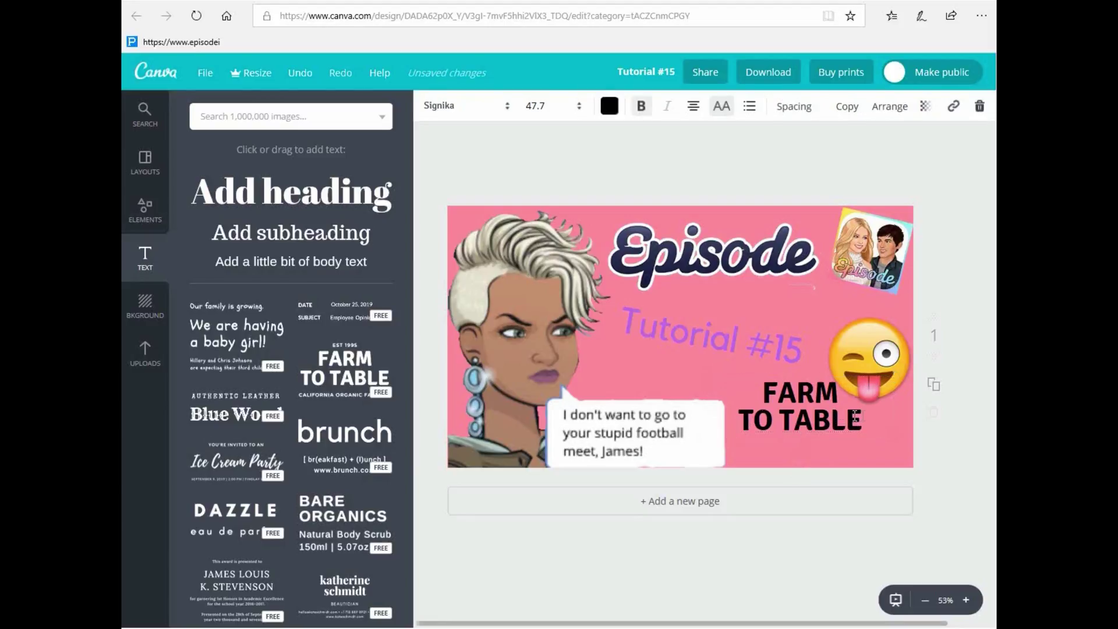
click(827, 429)
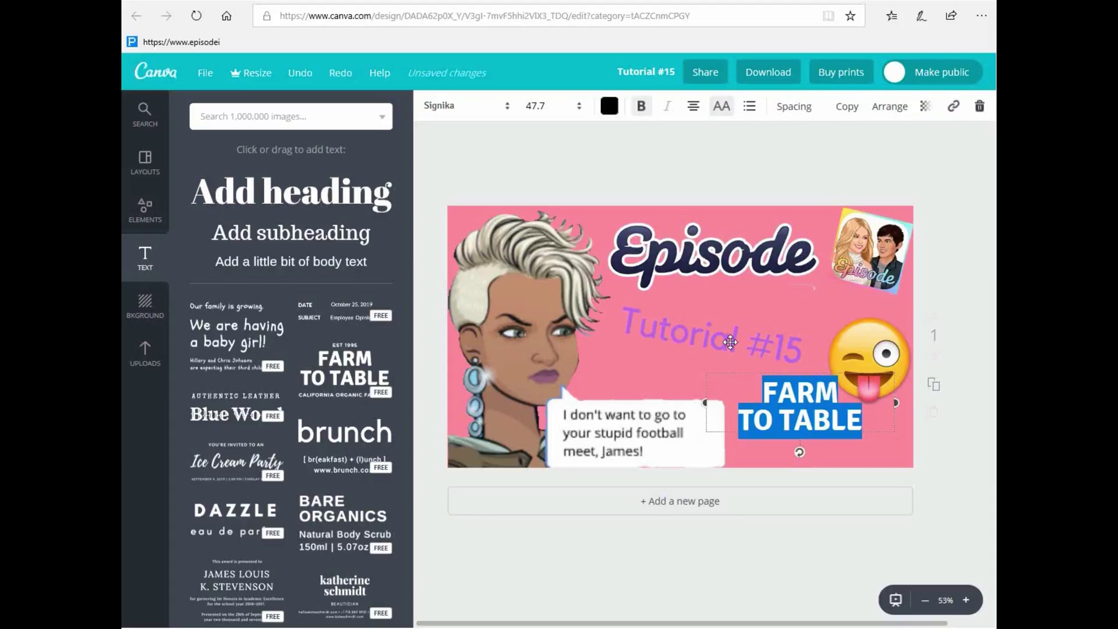
text(ZOOMS!)
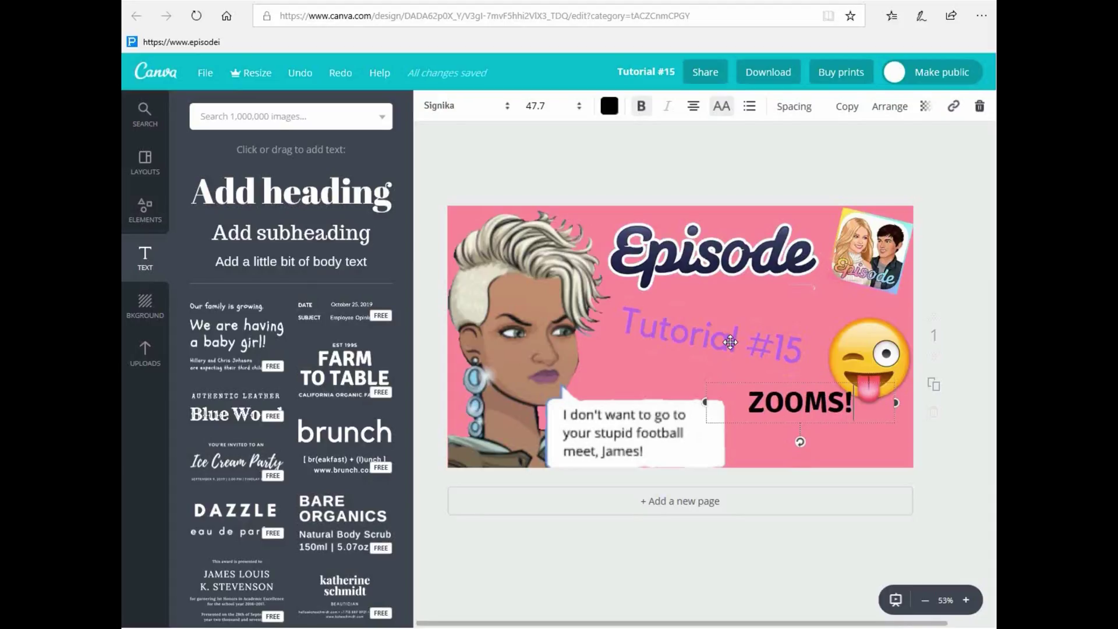
Change the "ZOOMS!" text to white and move it to the thumbnail's lower-right corner, below the emoji.
click(609, 105)
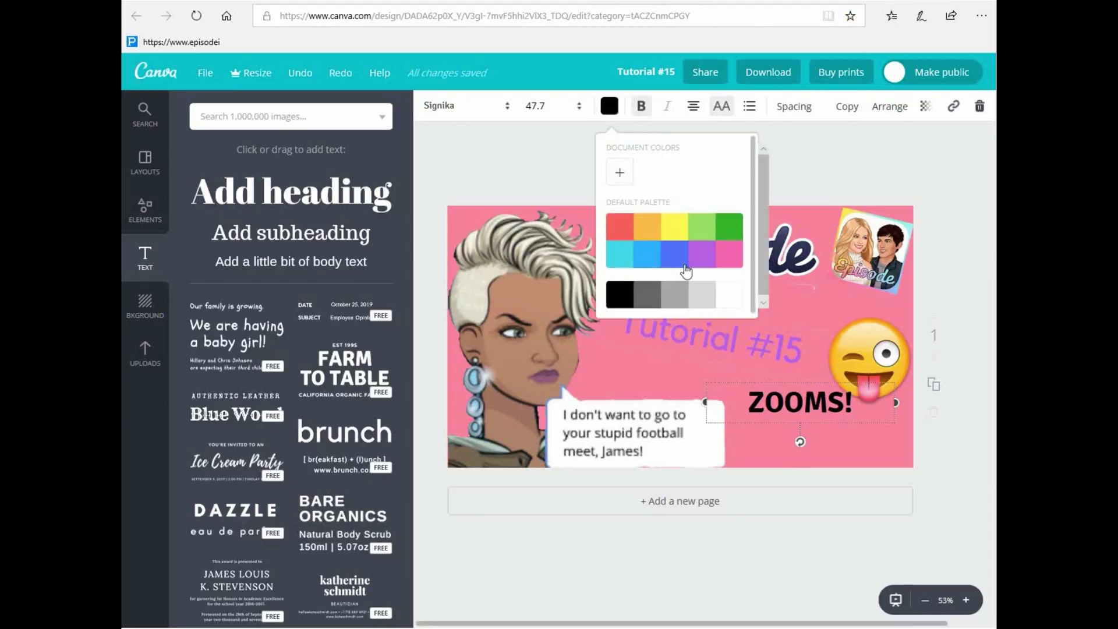
click(729, 296)
drag(813, 382, 836, 430)
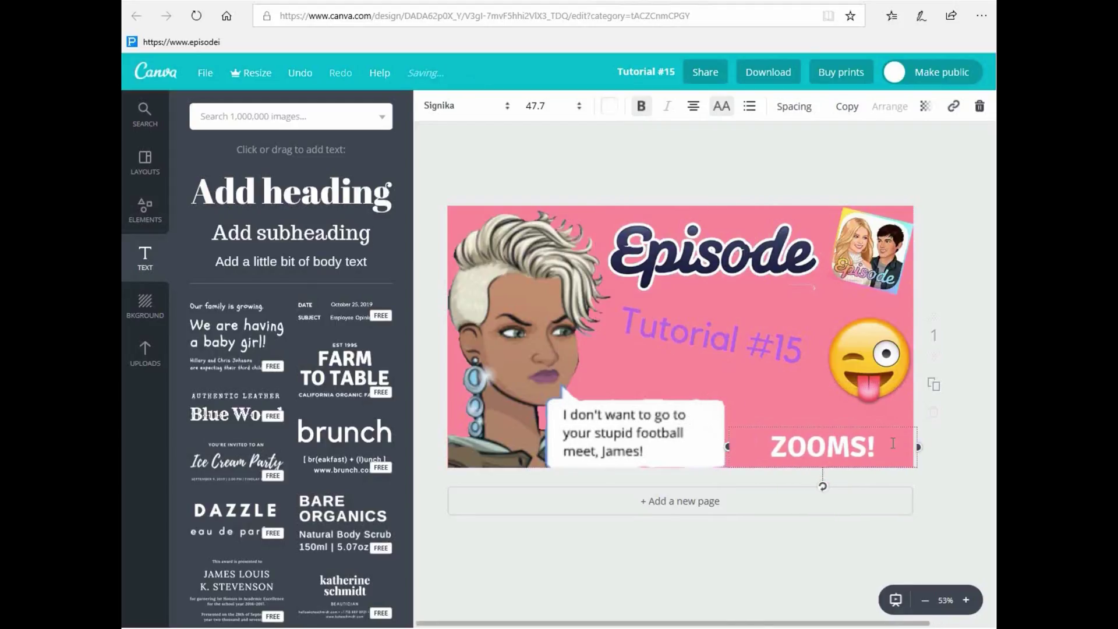
click(955, 434)
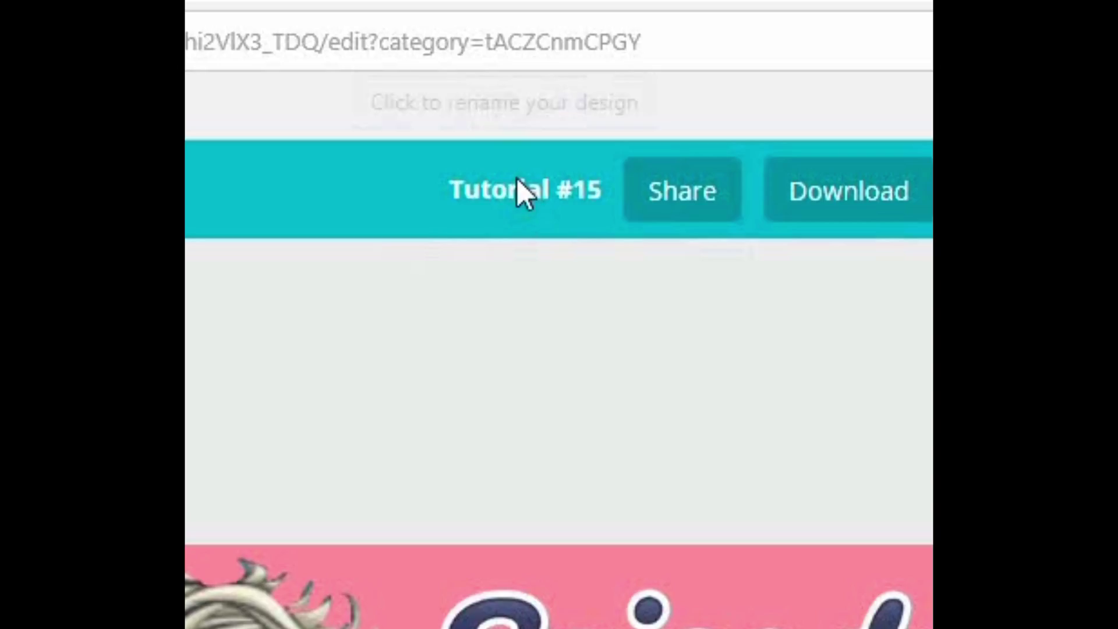
Rename the design as "Zooms Thumbnail".
click(644, 68)
key(BackSpace)
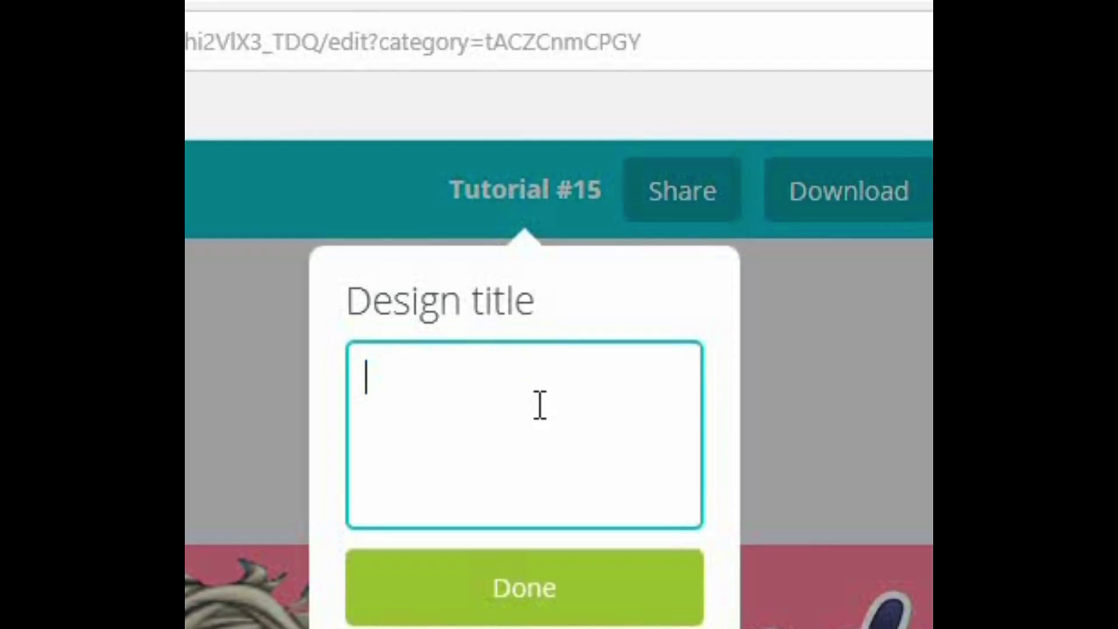
text(oo)
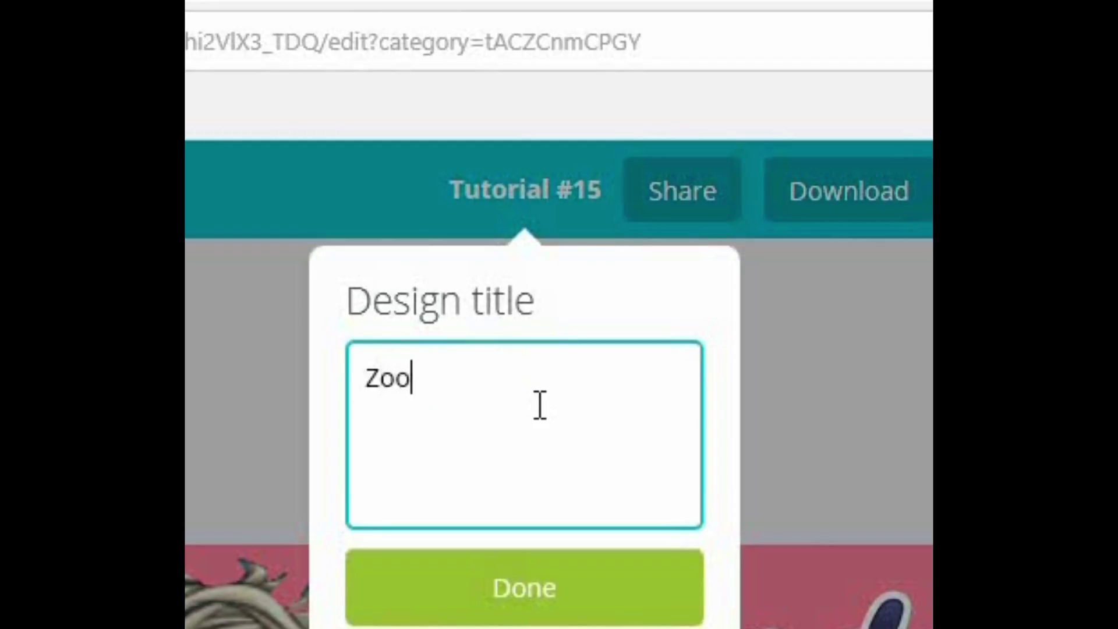
text(ms Thumbn)
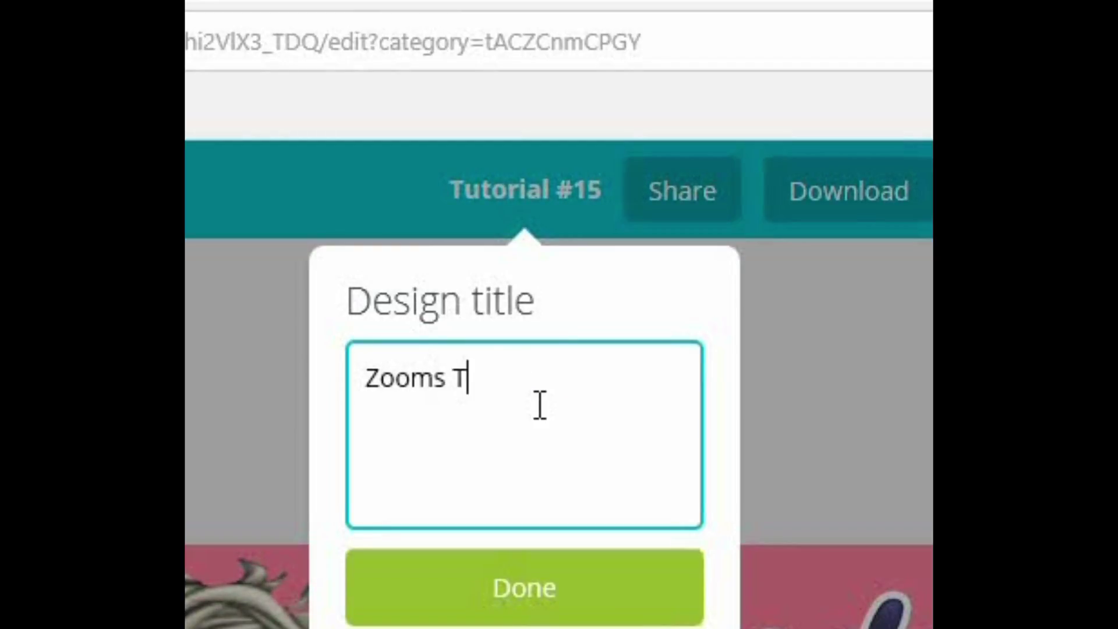
text(ial)
key(BackSpace)
key(BackSpace)
text(al)
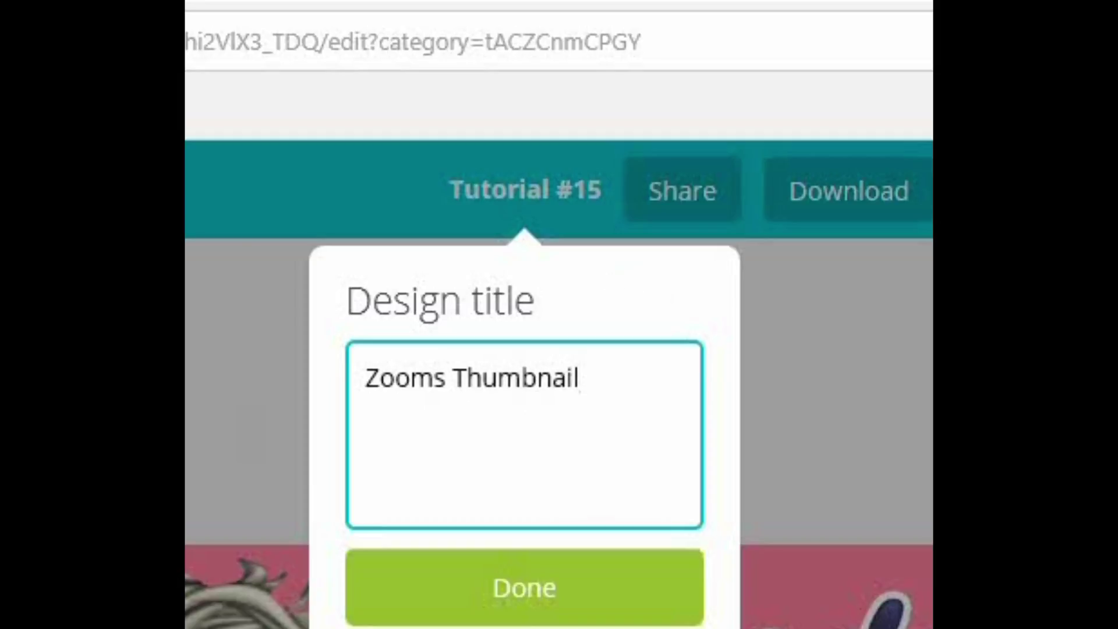
click(559, 610)
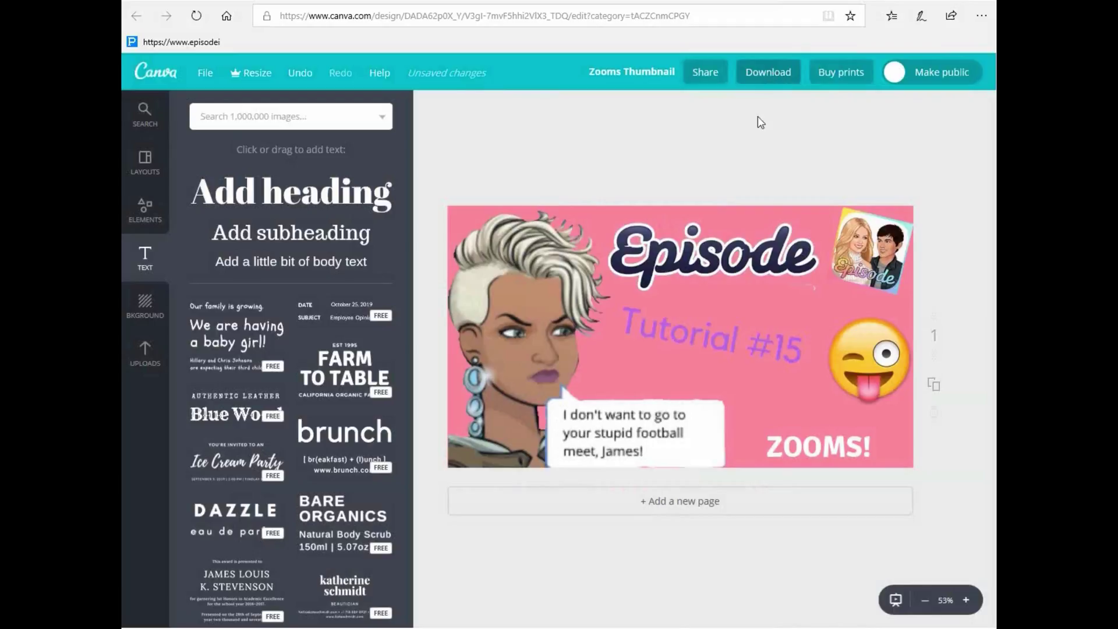
Download the finished thumbnail with the file type PNG (Recommended).
click(765, 75)
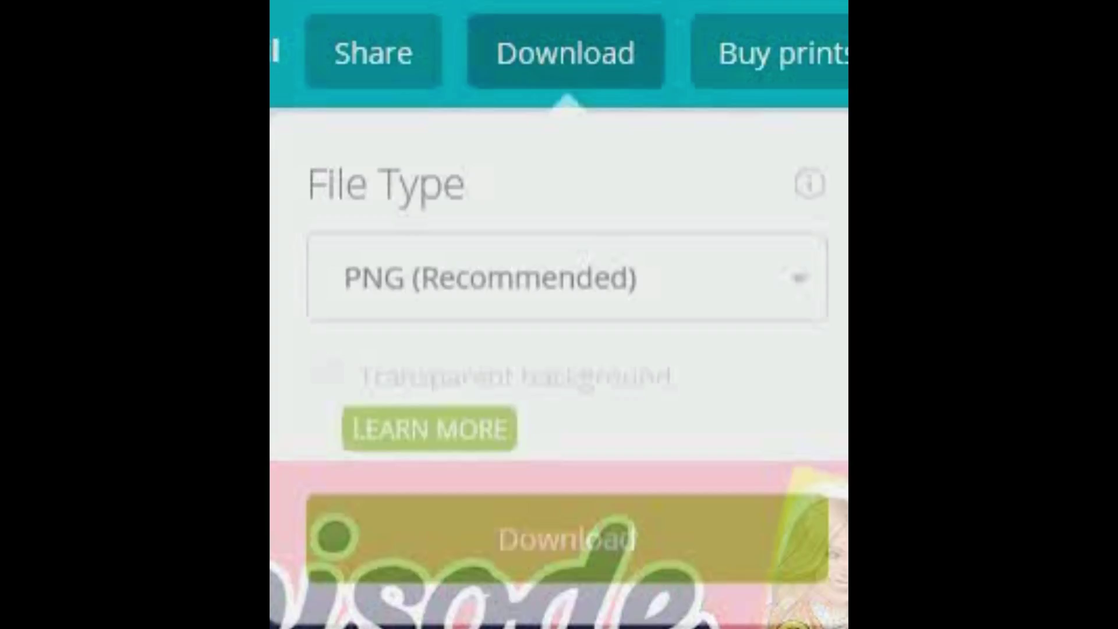
click(490, 290)
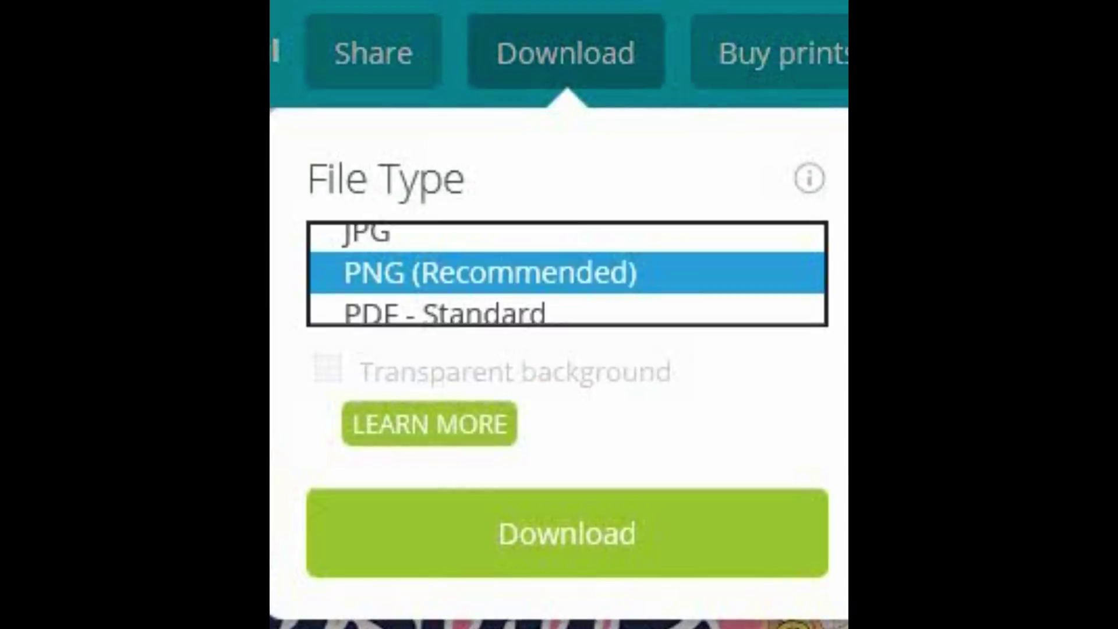
click(605, 417)
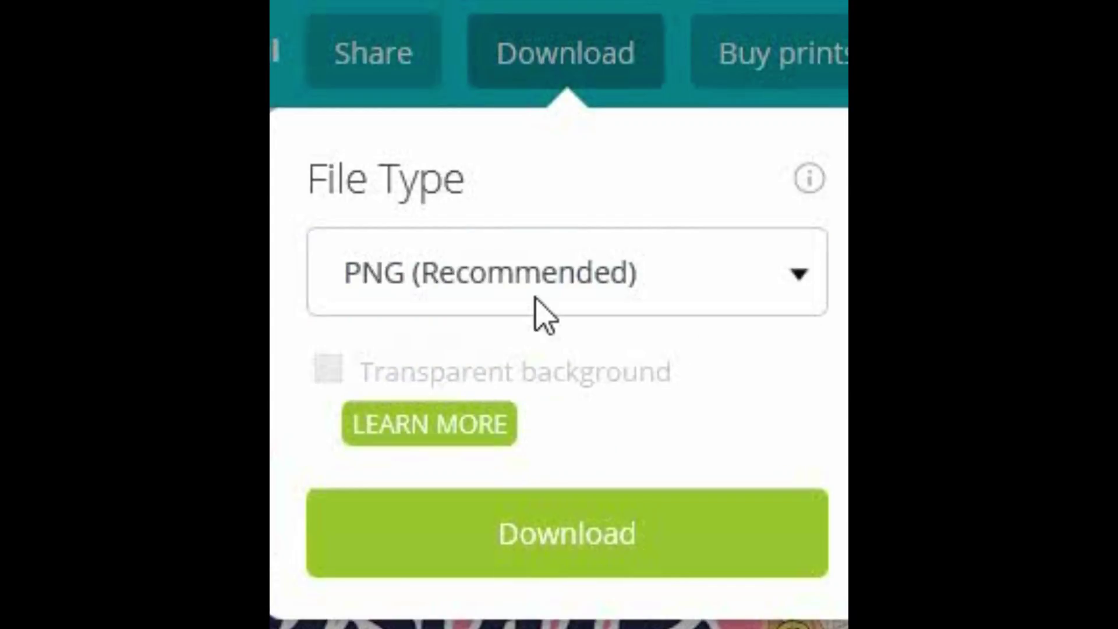
click(536, 298)
click(561, 520)
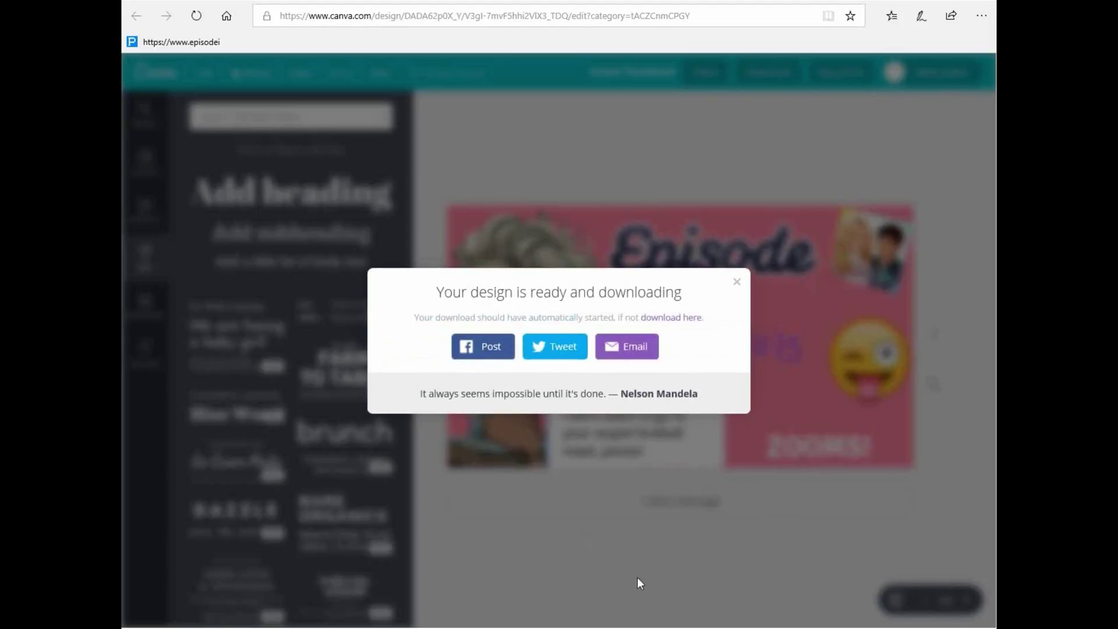
In File Explorer, move the downloaded Zooms Thumbnail file from Downloads to 3D Objects, replacing the existing file, and open that folder.
click(678, 608)
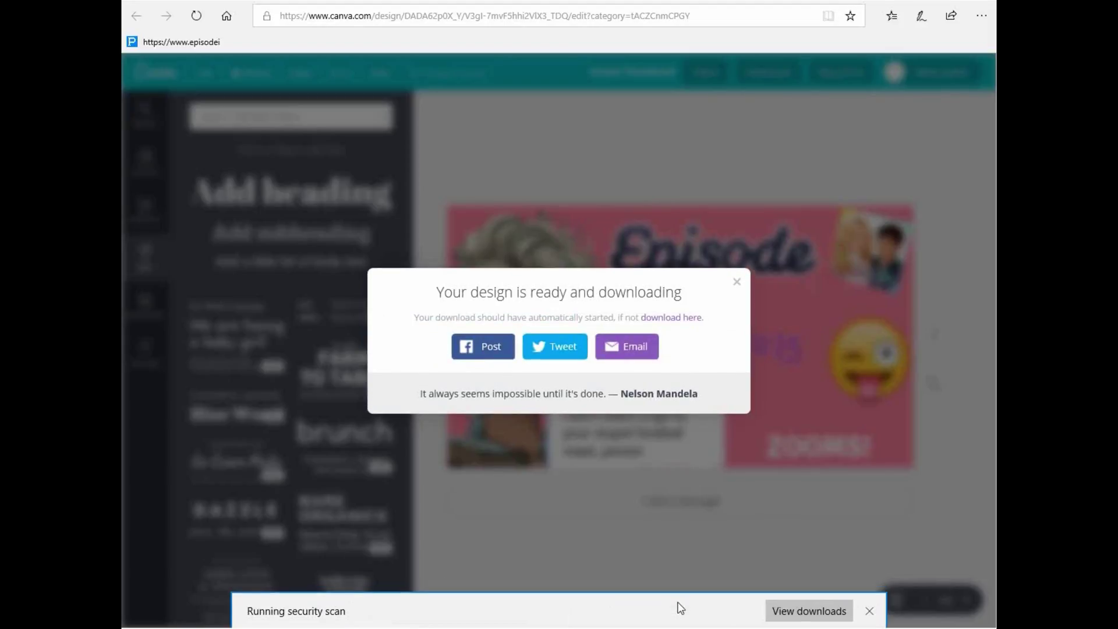
click(724, 609)
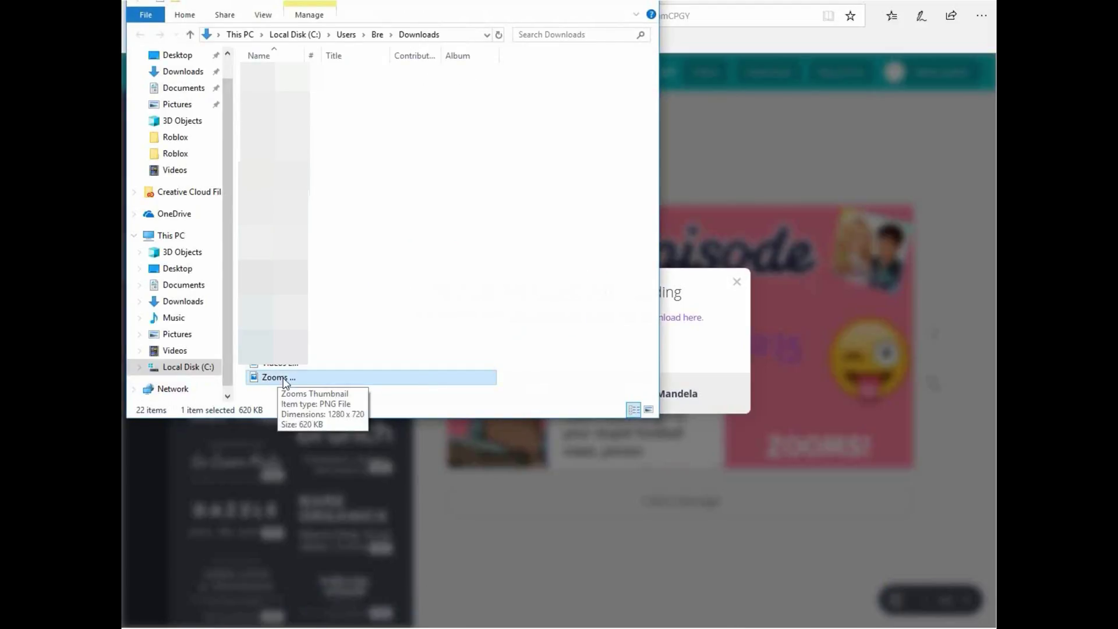
drag(273, 377, 175, 253)
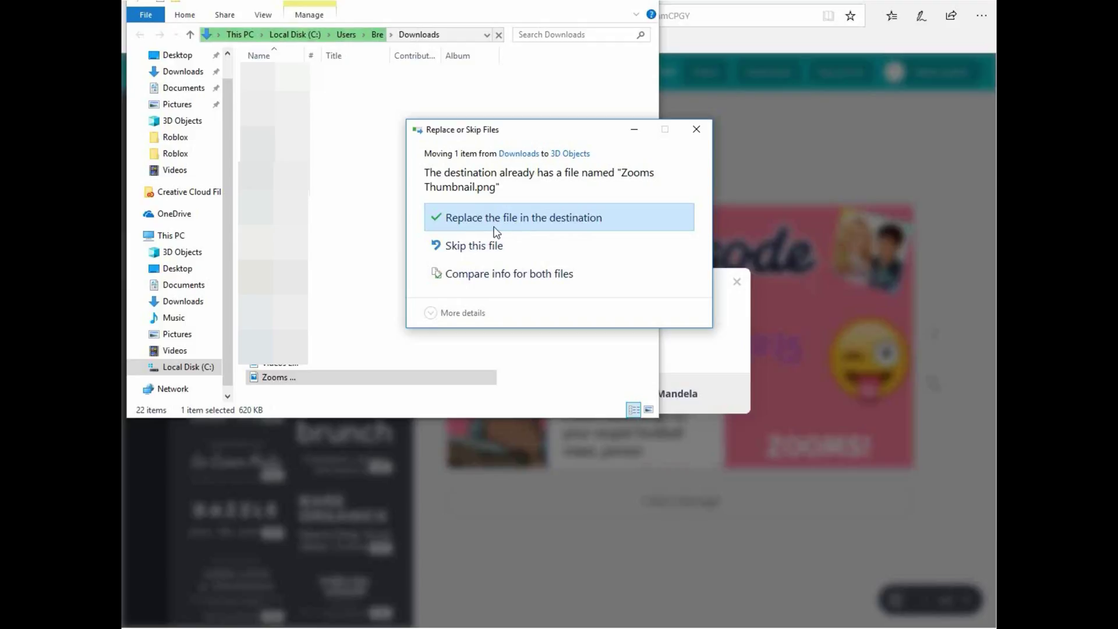
click(460, 221)
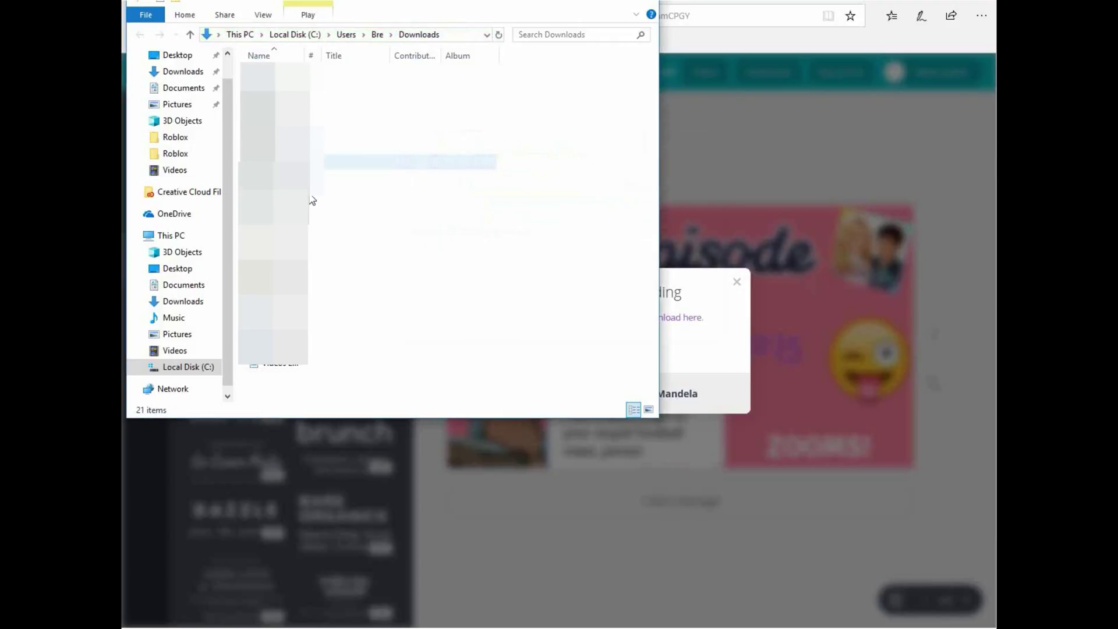
click(187, 254)
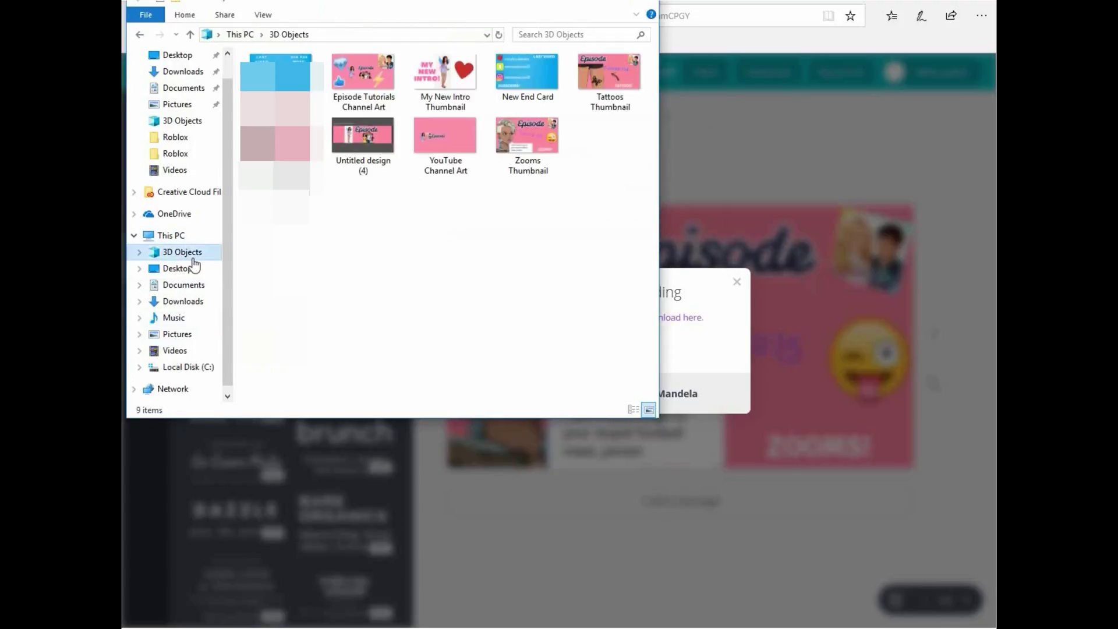
Close the file window and the download notice, and leave the design for the Canva home page.
click(669, 17)
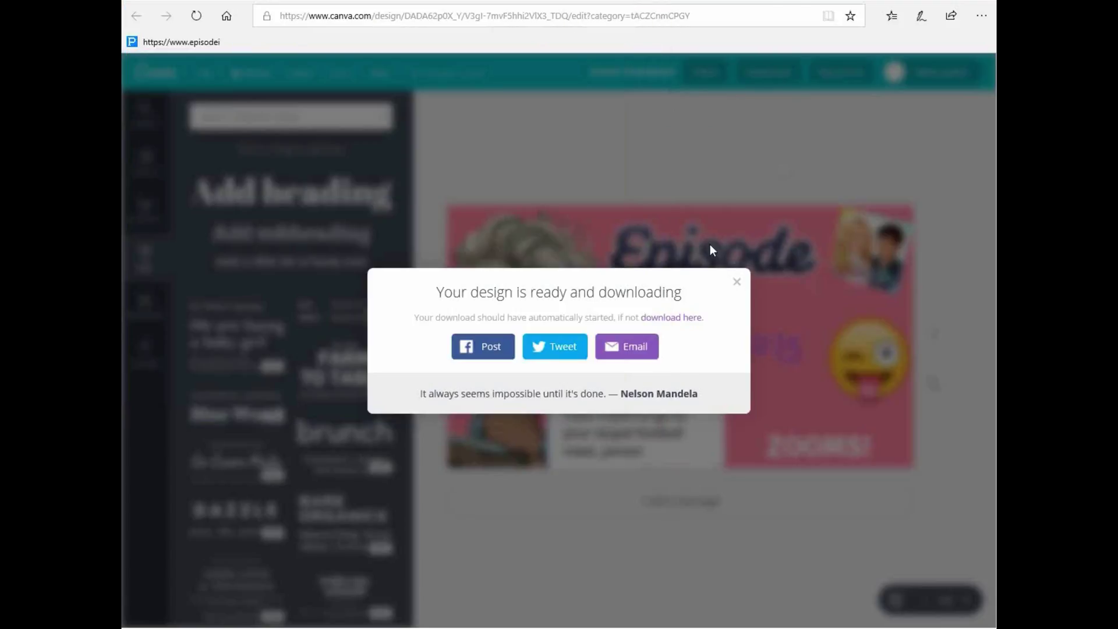
click(737, 283)
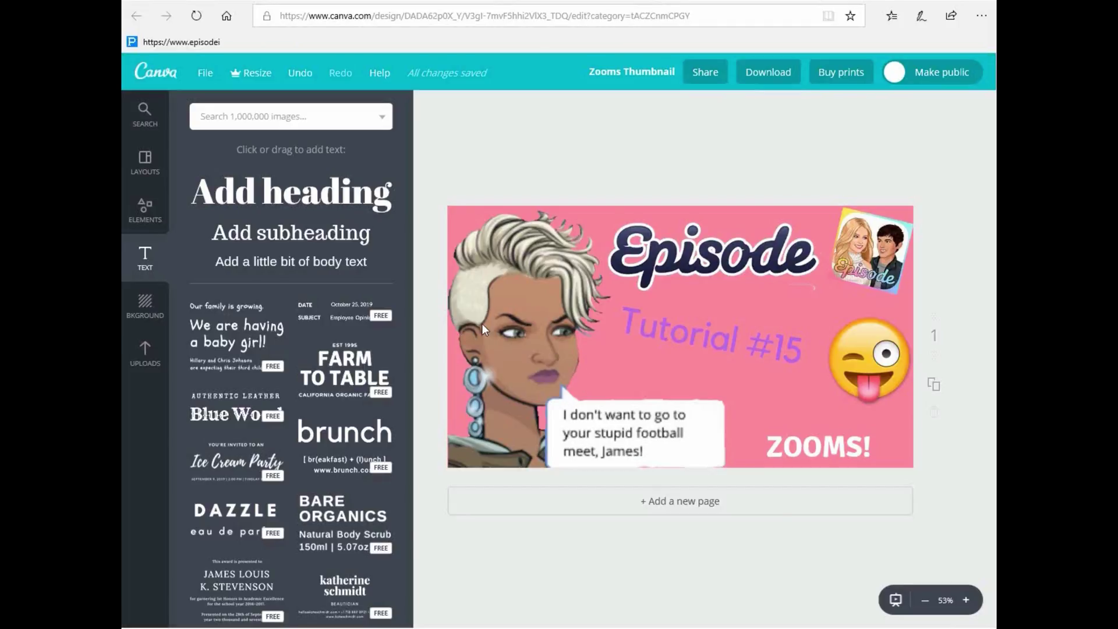
click(156, 72)
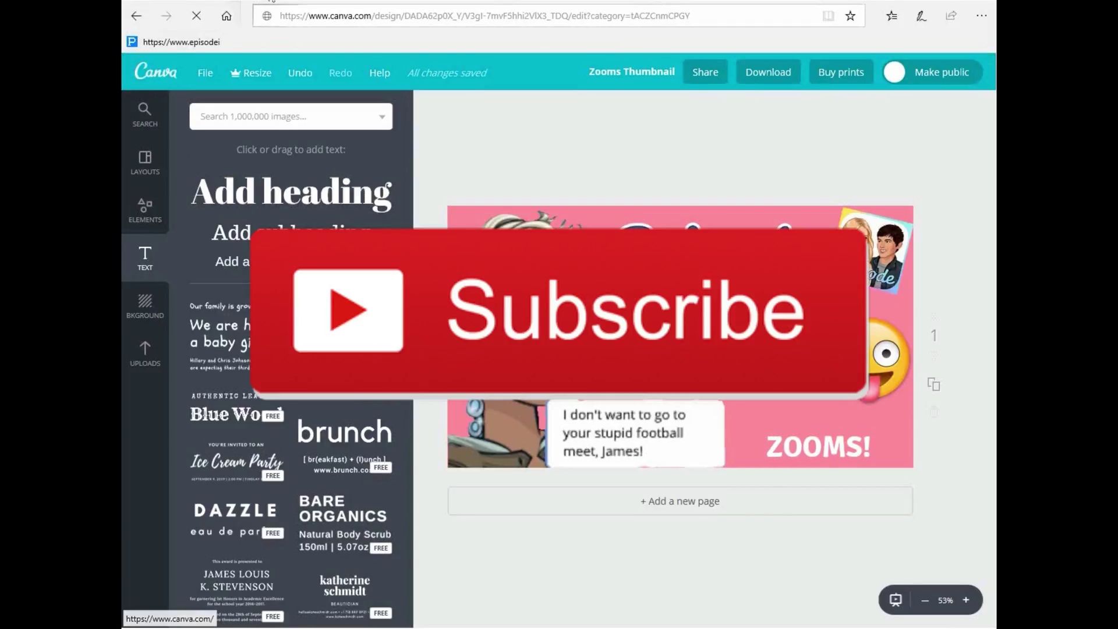